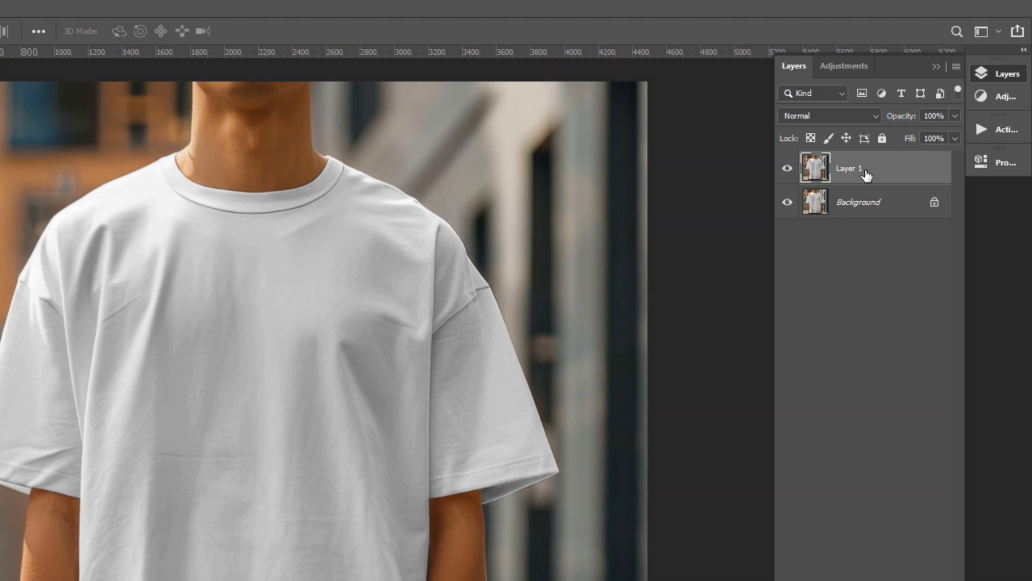
- Desaturate Layer 1 with Hue/Saturation by setting its saturation to -100
key("ctrl+u")
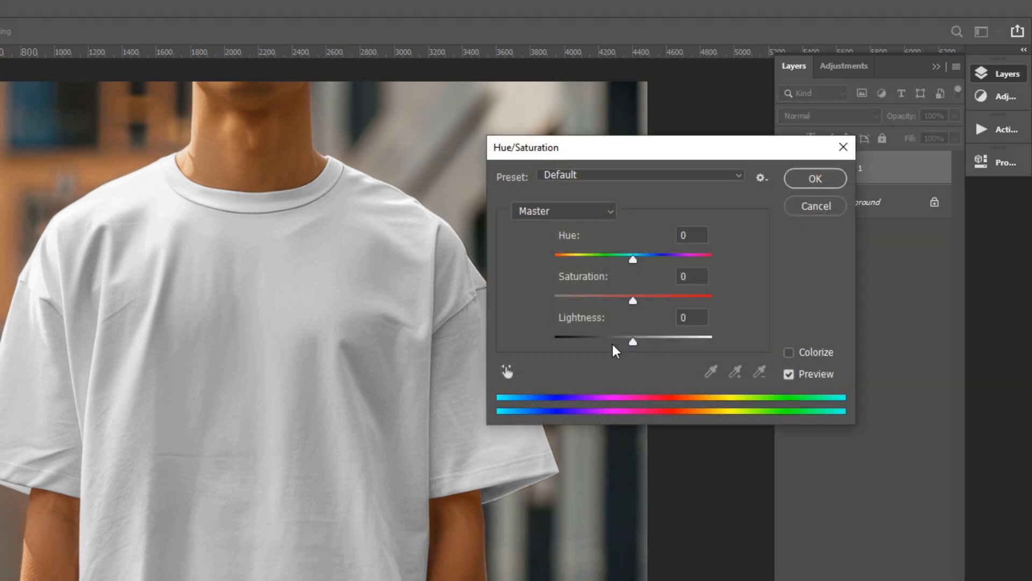
left_click_drag(633, 300, 479, 300)
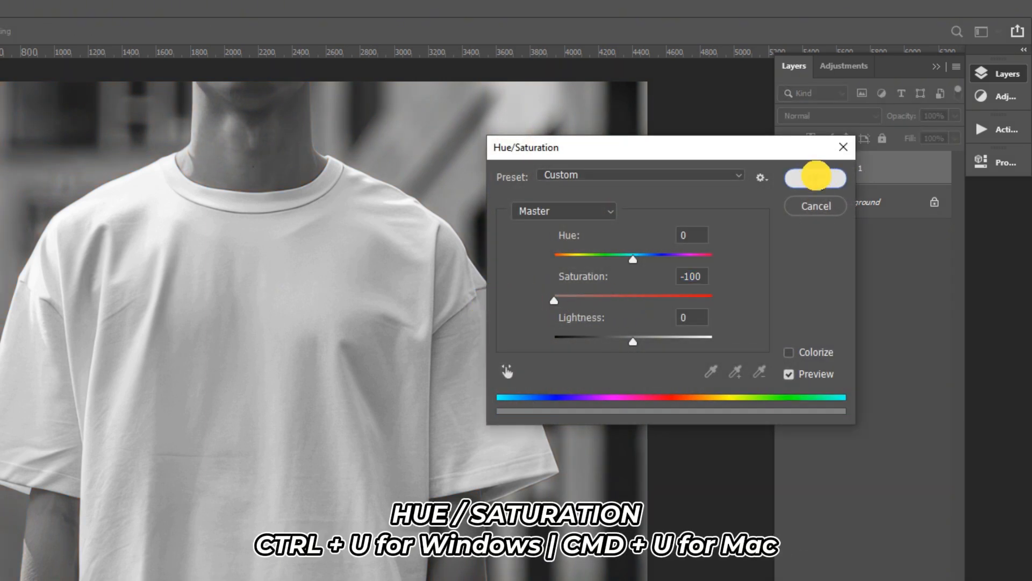
left_click(816, 176)
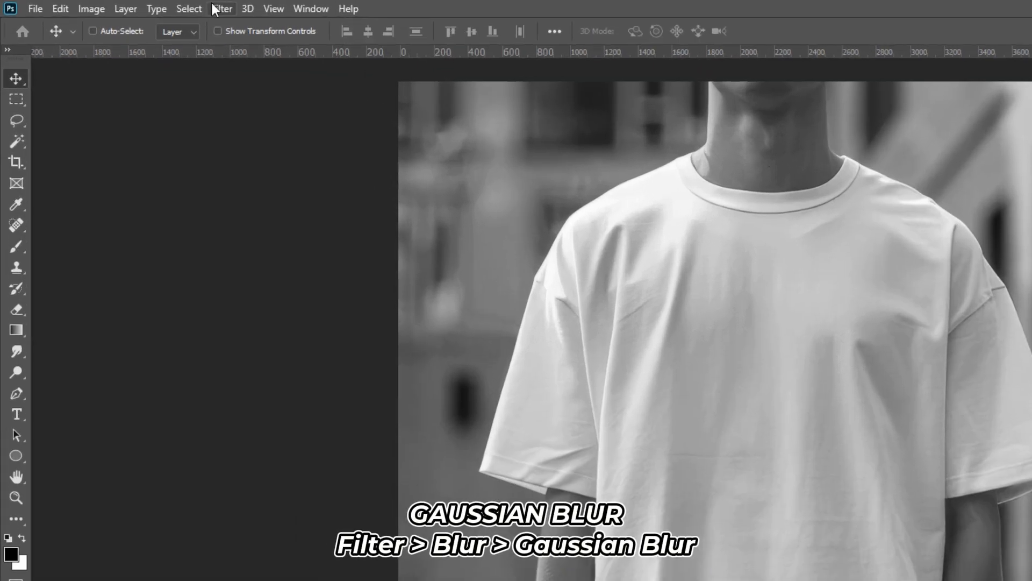
- Apply a Gaussian Blur with a 10-pixel radius to the desaturated shirt layer
left_click(148, 5)
mouse_move(237, 193)
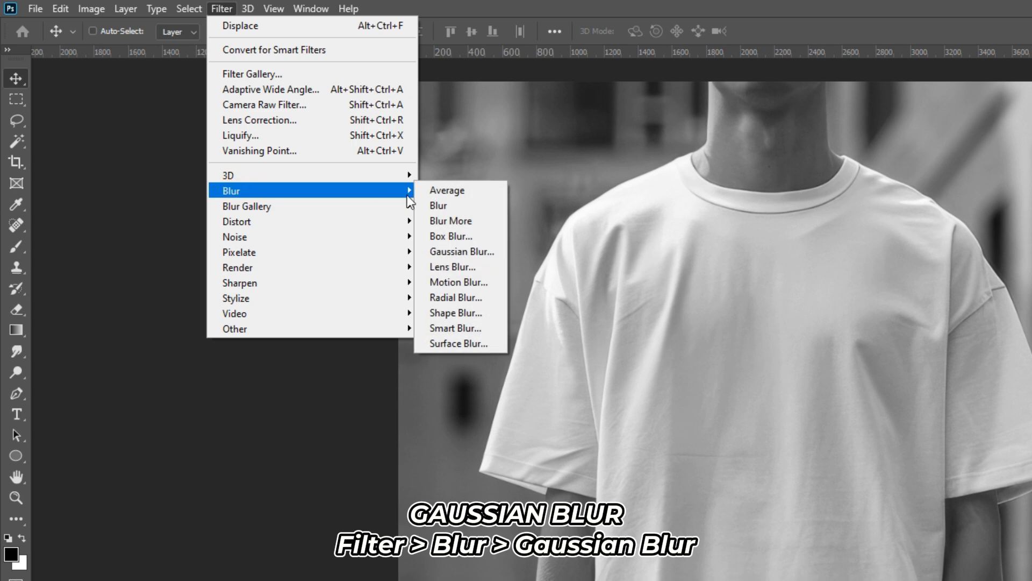
left_click(461, 251)
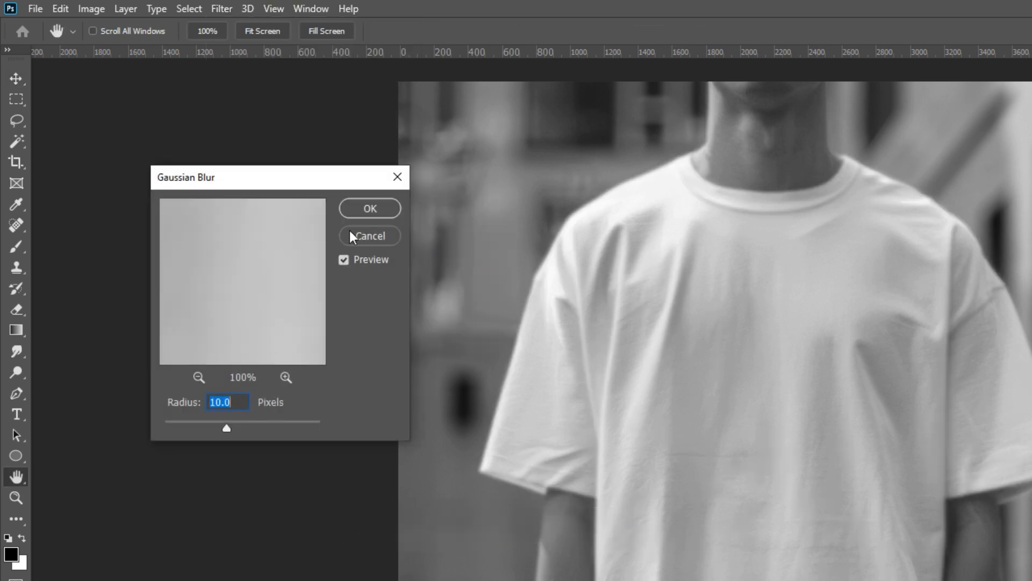
left_click(369, 210)
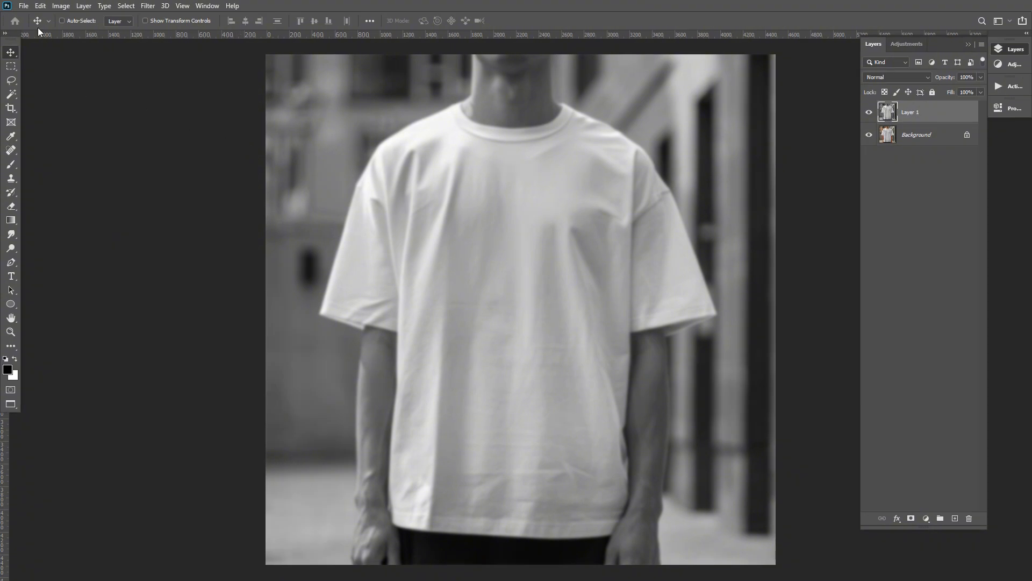
- Save the blurred black-and-white image as a Photoshop file named Displacement Map
left_click(24, 5)
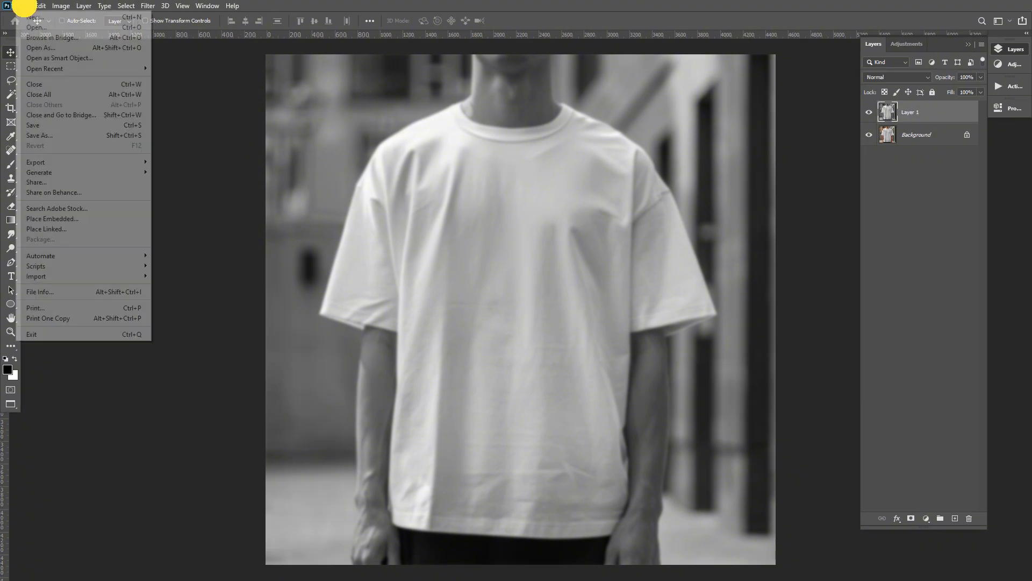
left_click(48, 133)
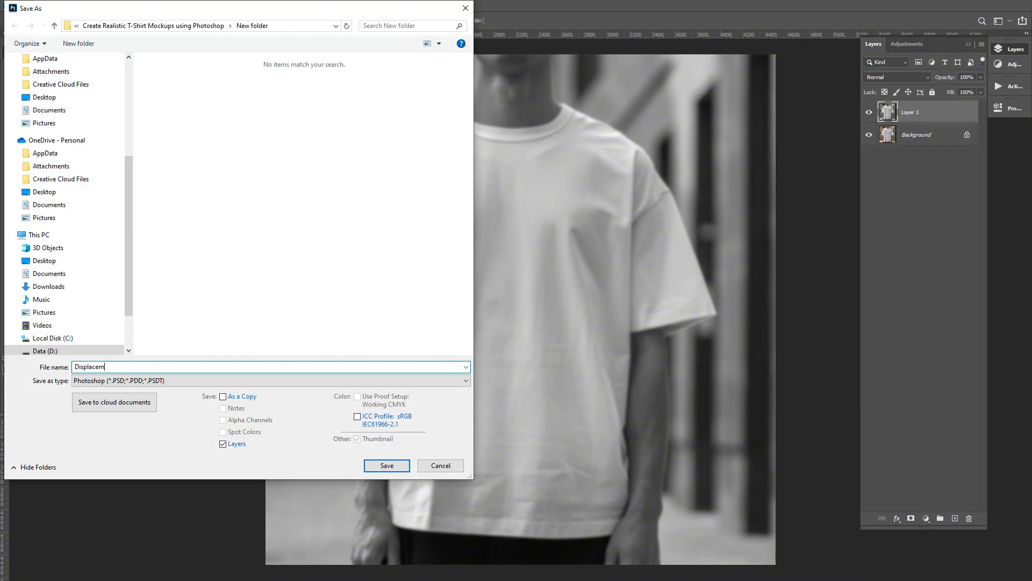
type("Displacement Map")
key("Return")
key("Return")
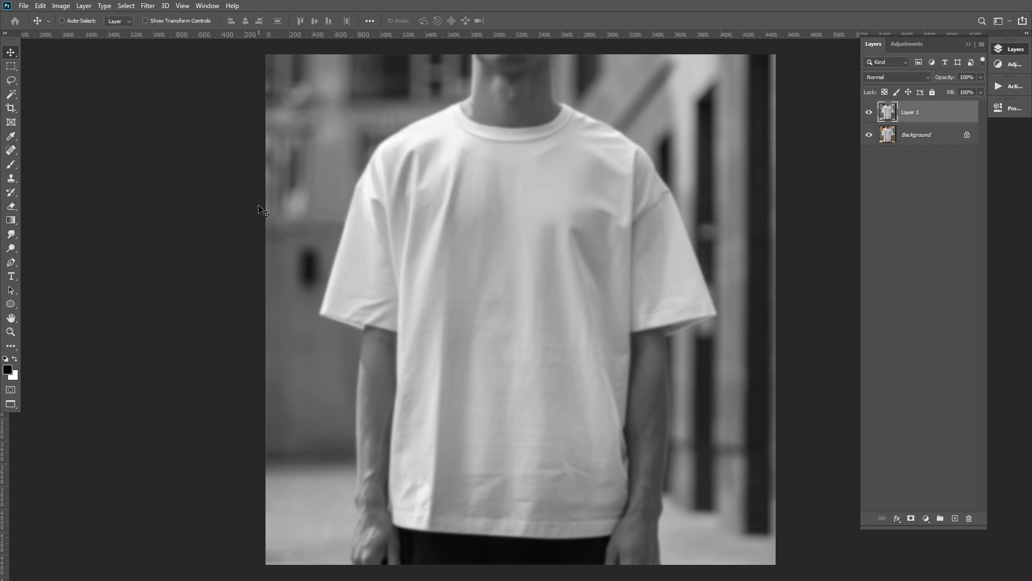
- Hide and delete the blurred Layer 1, keeping only the original shirt photo
left_click(869, 113)
left_click(926, 115)
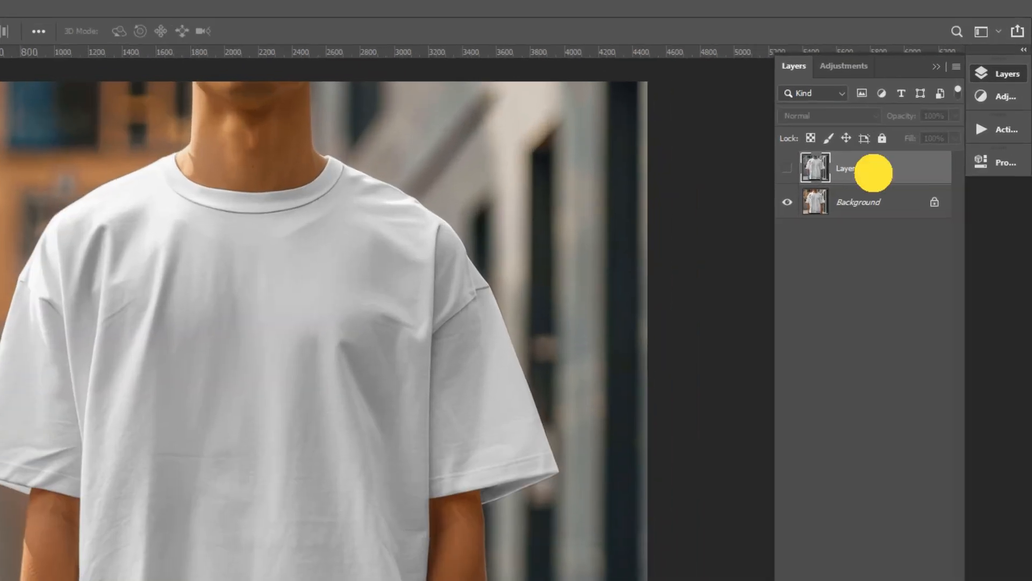
key("Delete")
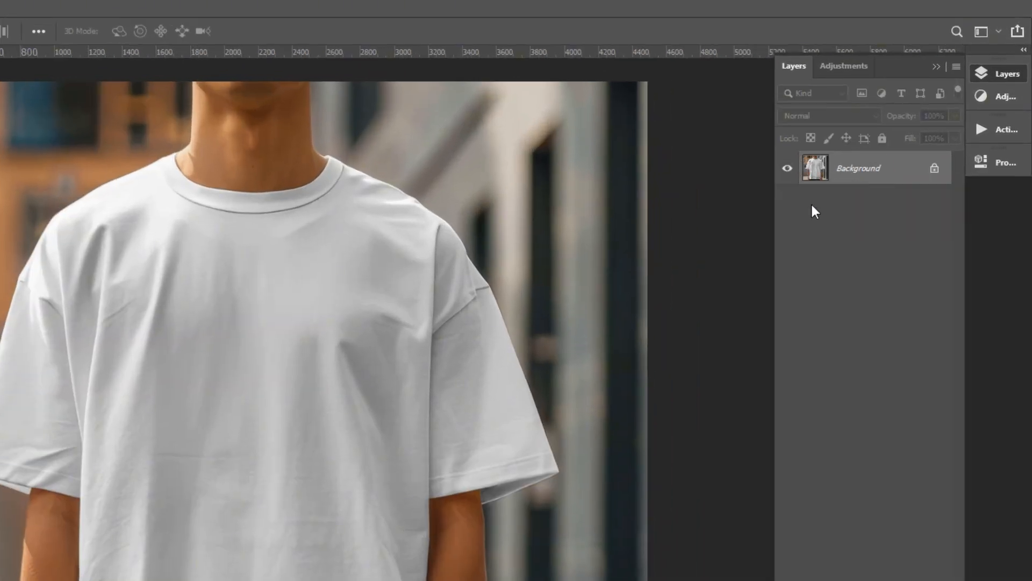
- Save the shirt photo as a separate Photoshop file named Mockup Template
key("ctrl+shift+s")
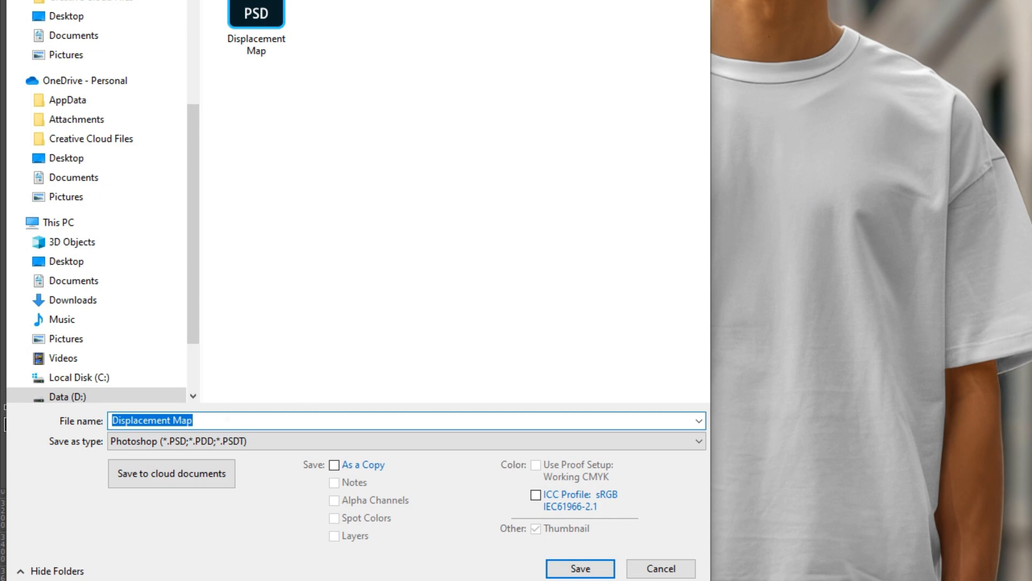
type("Mockup")
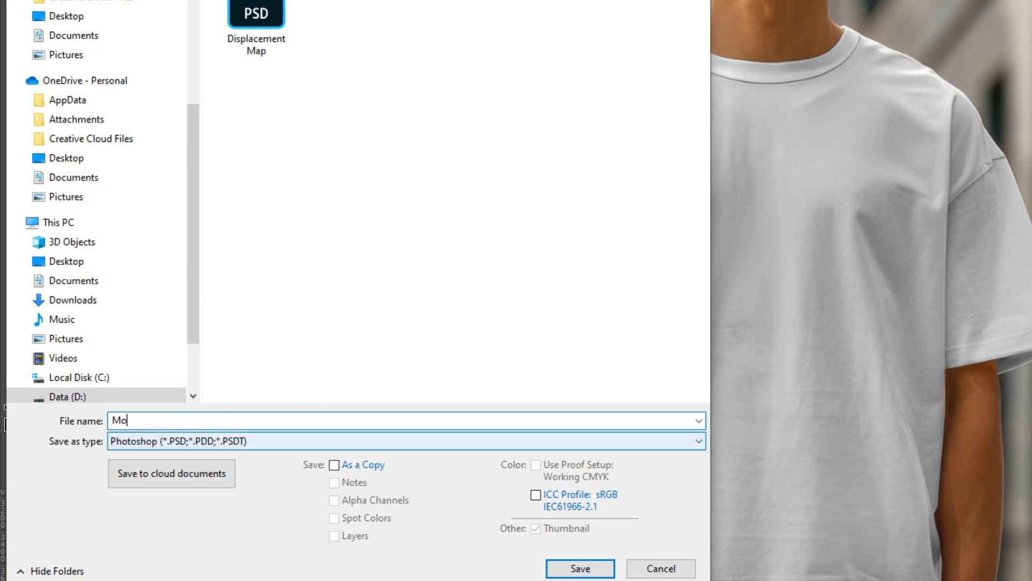
type(" Template")
key("Return")
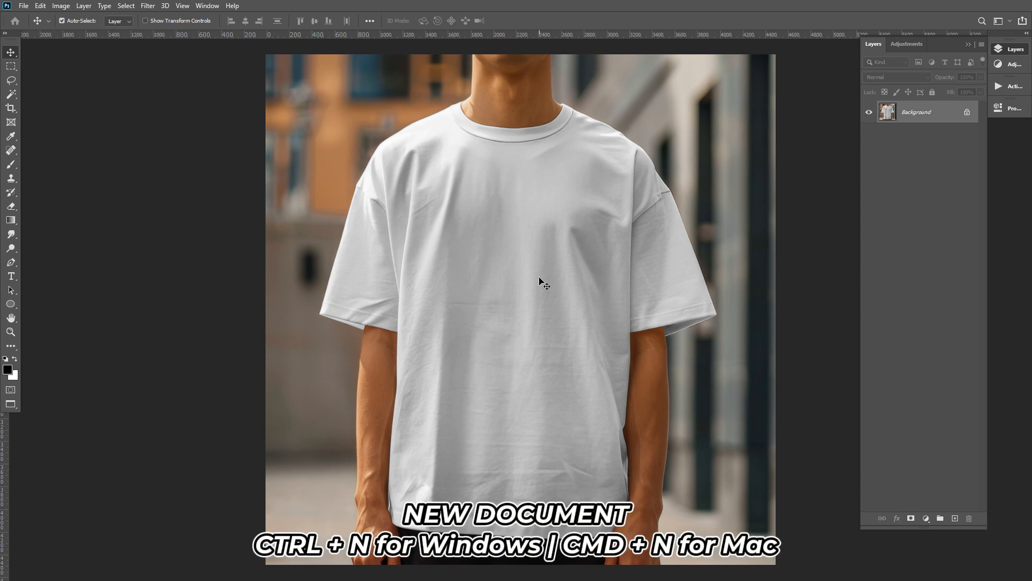
- Create a new blank document and place the floral skull Design artwork in it
key("ctrl+n")
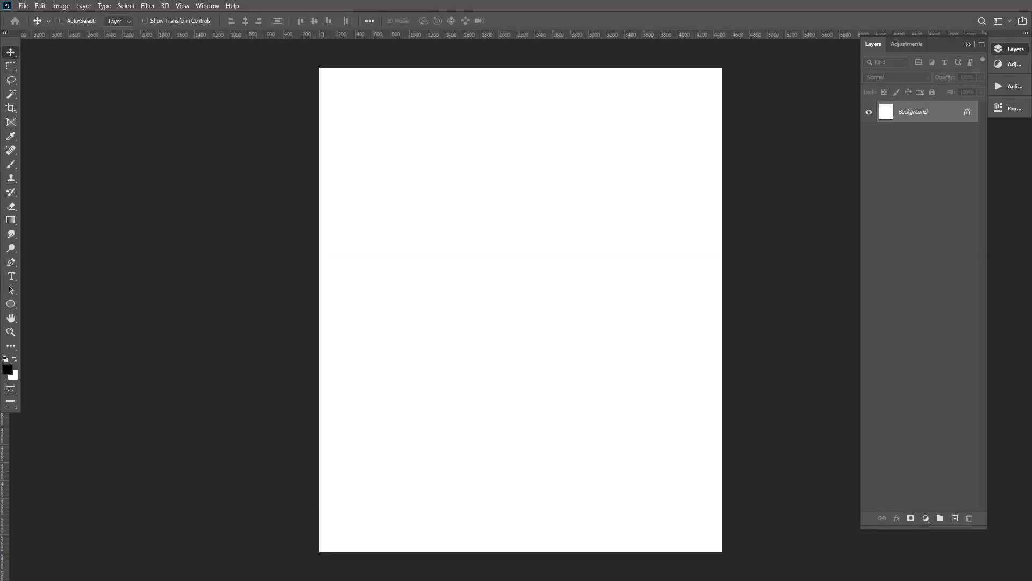
left_click_drag(822, 307, 565, 302)
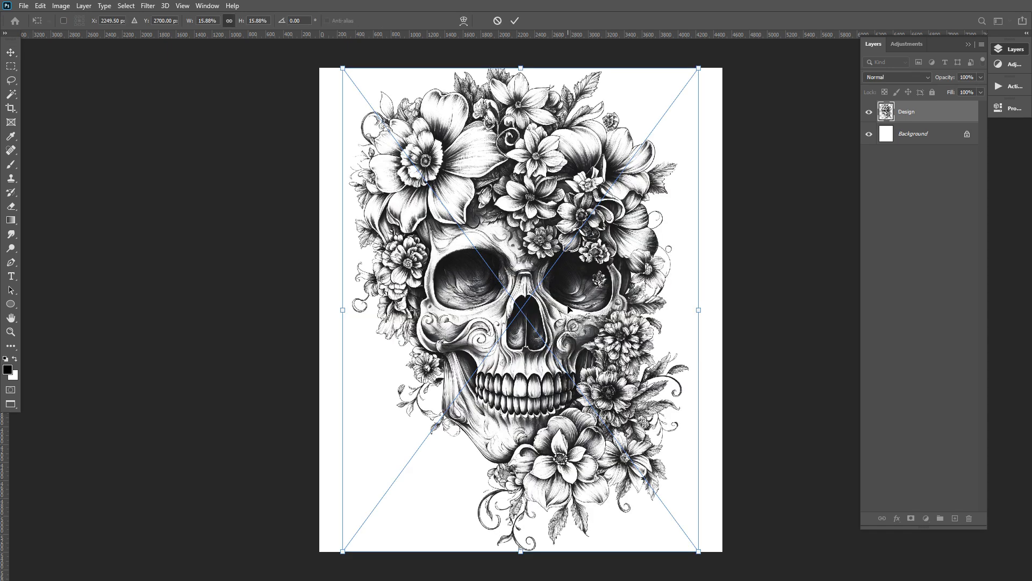
key("Return")
- Unlock and delete the white Background layer so the design sits on transparency
left_click(966, 134)
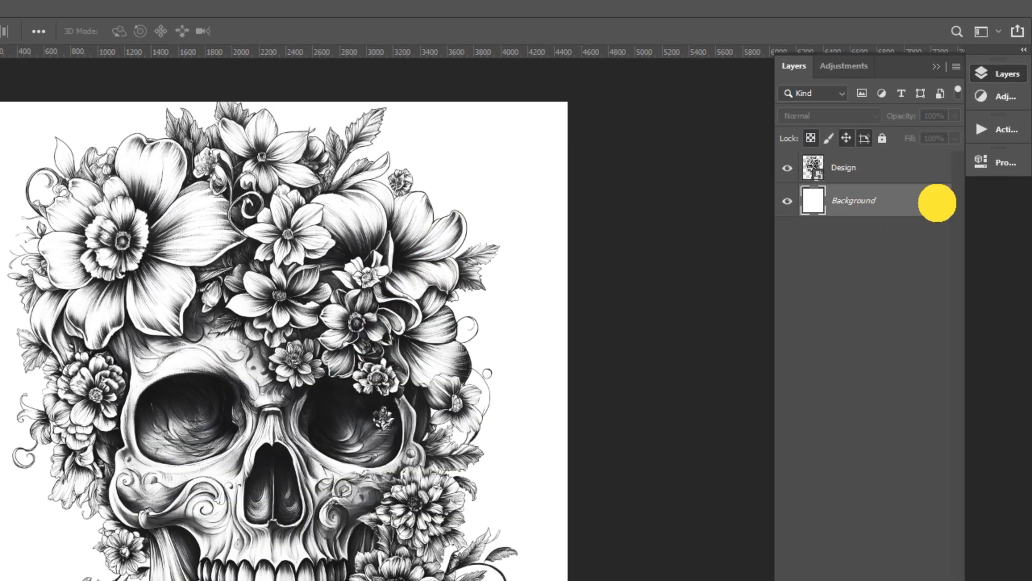
key("Delete")
left_click(198, 322)
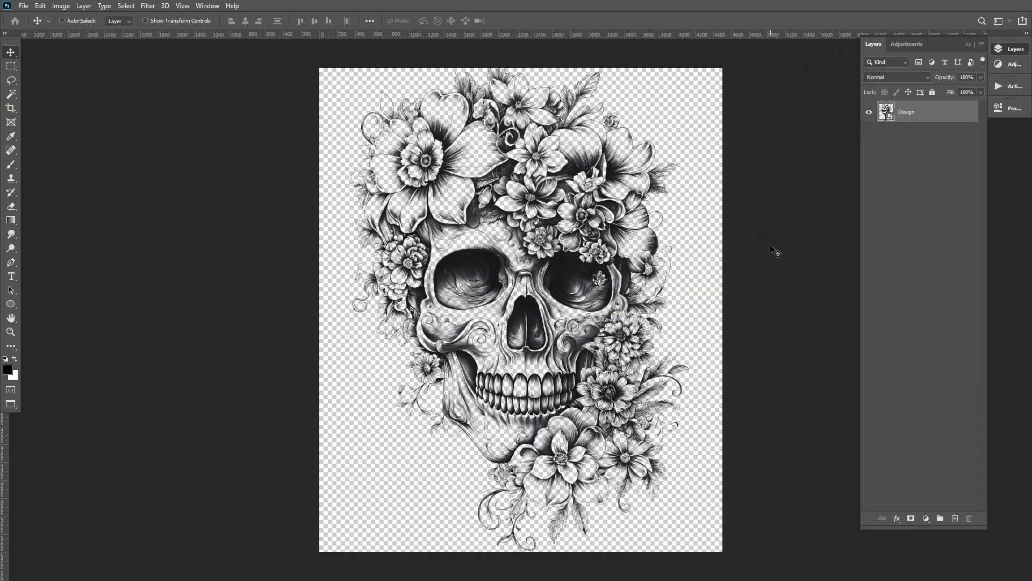
- Save the transparent artwork as a Photoshop file named Design
key("ctrl+shift+s")
type("Des")
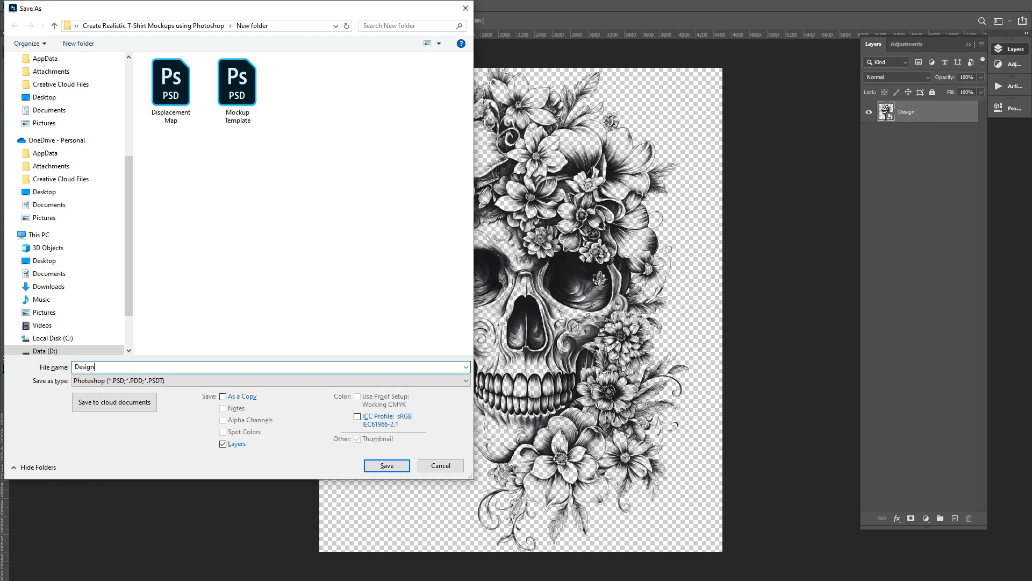
type("ign")
key("Return")
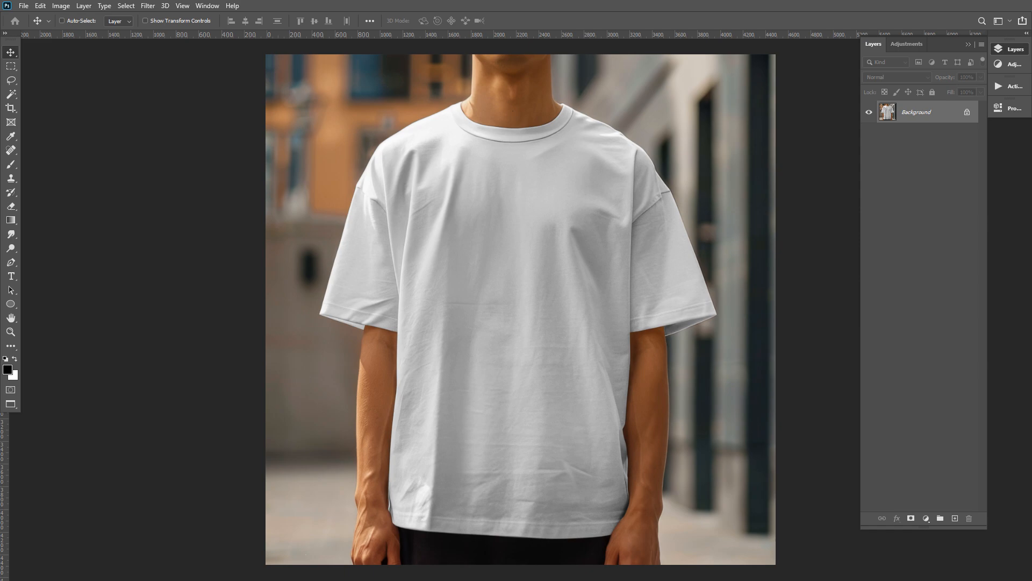
- Place the Design file on the shirt photo, scale it to about 45%, and position it on the chest
left_click_drag(1031, 286, 501, 293)
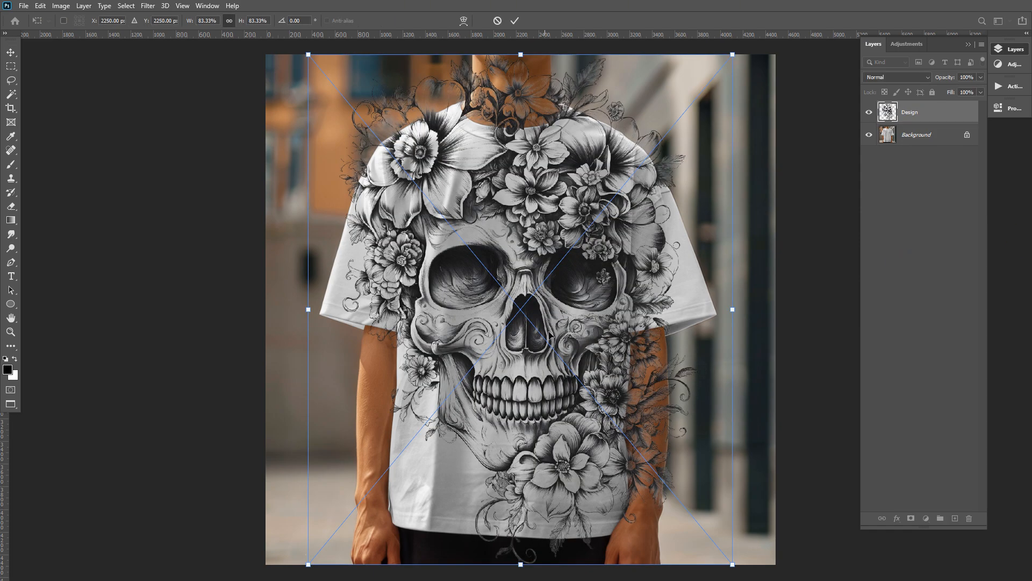
left_click_drag(732, 565, 651, 465)
left_click_drag(308, 53, 385, 182)
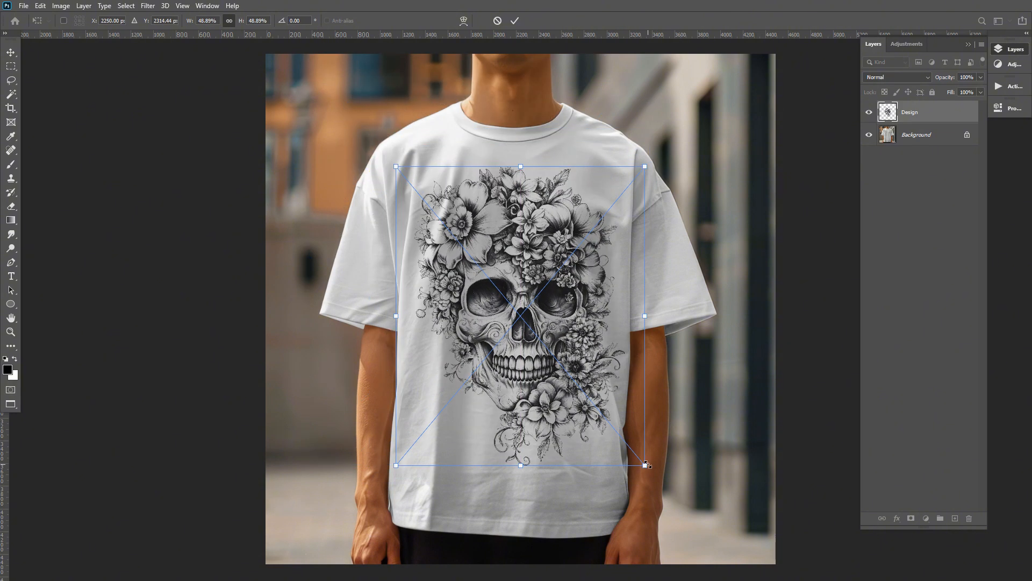
left_click_drag(650, 465, 630, 445)
left_click_drag(543, 307, 543, 299)
left_click_drag(630, 438, 627, 435)
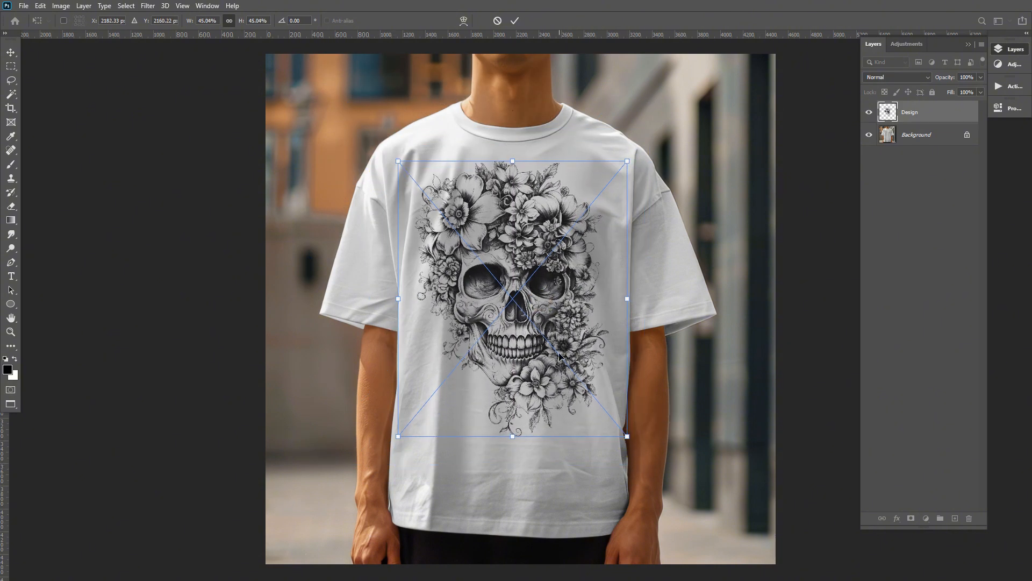
key("Return")
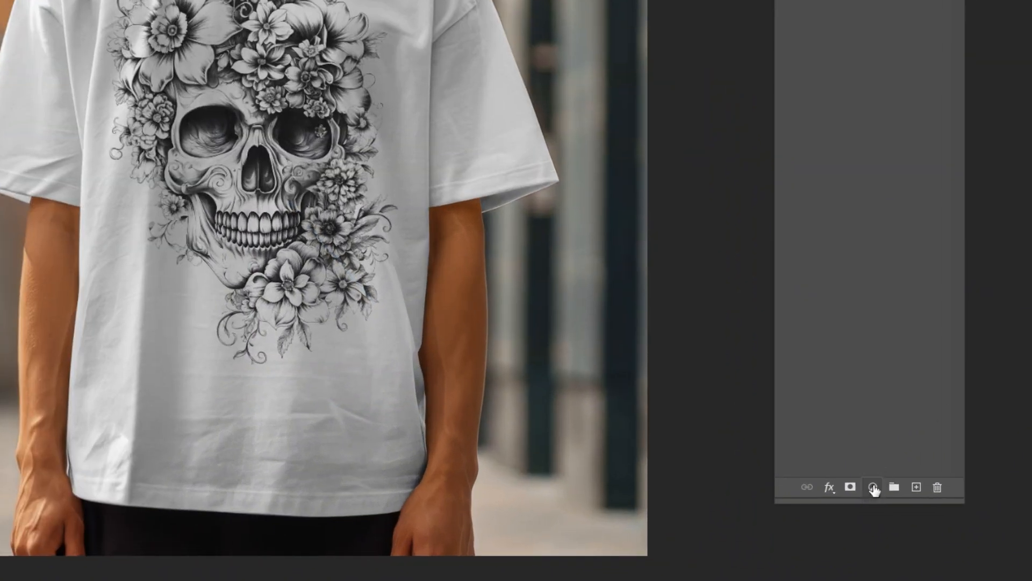
- Add a black (000000) Solid Color fill layer above the Design layer and clip it to the design
left_click(874, 486)
left_click(908, 200)
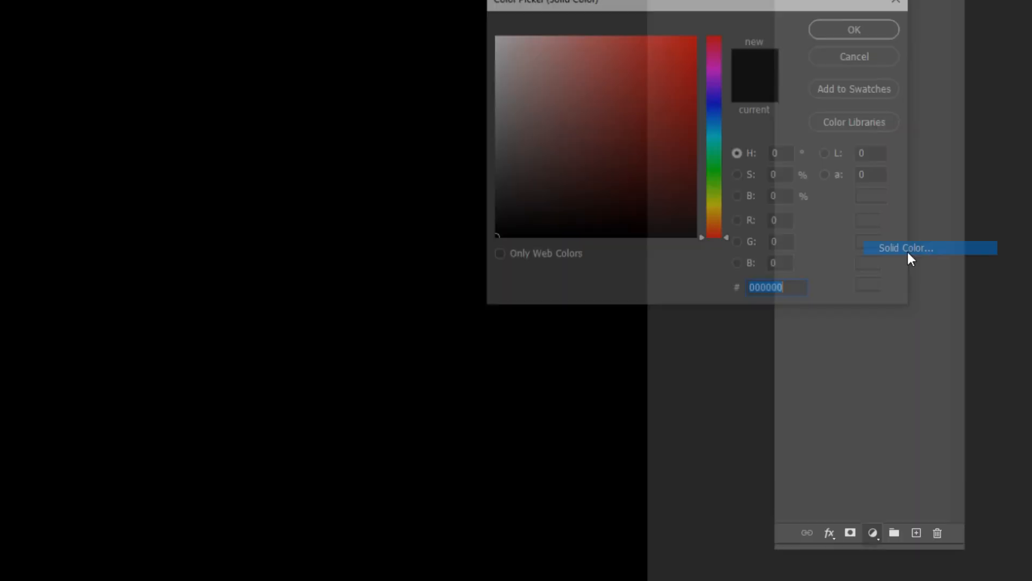
left_click(870, 179)
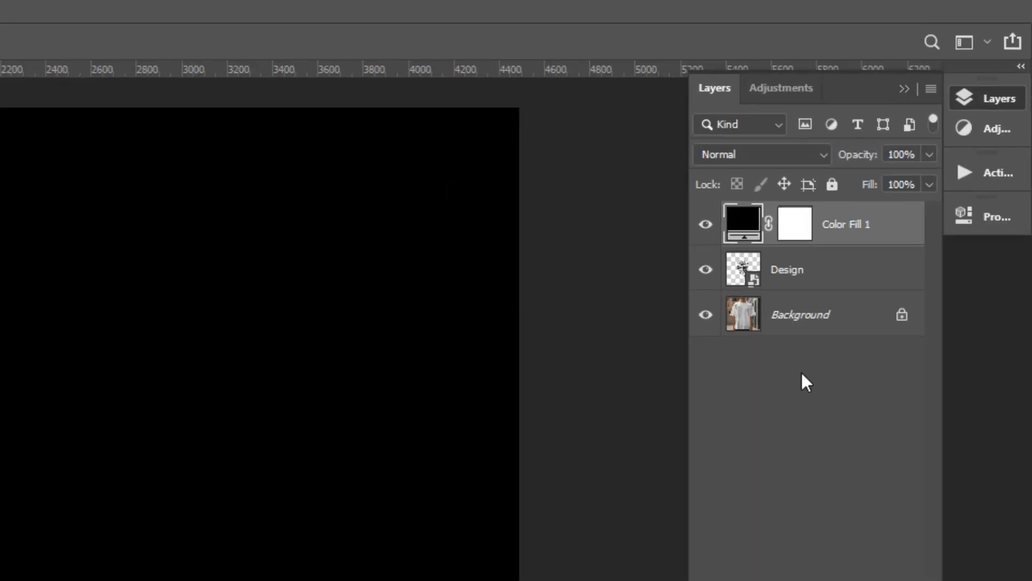
left_click(746, 240, "alt")
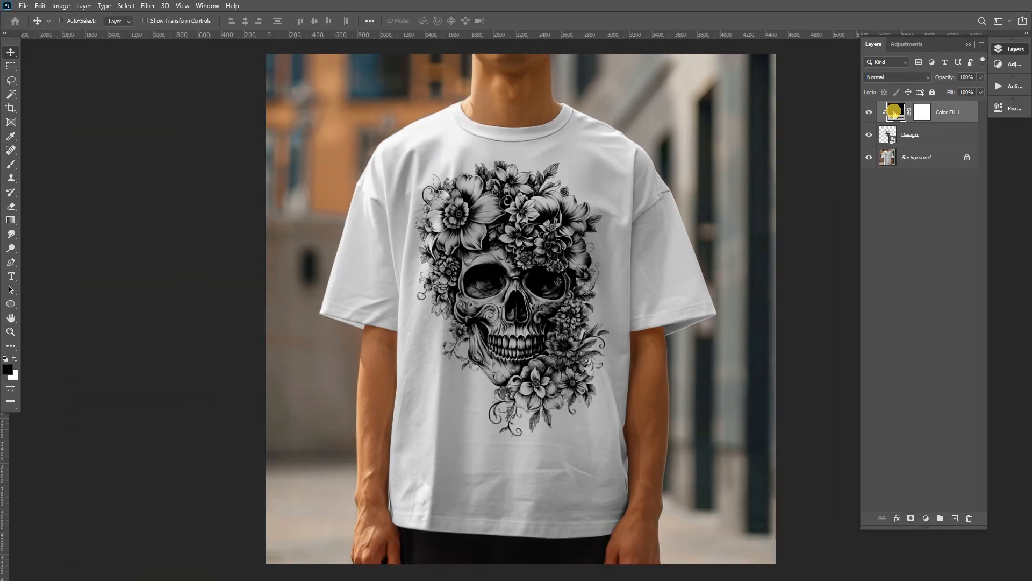
- Try dark red (3a0b0b) and other hues on the design's solid color fill
double_click(895, 111)
left_click(781, 291)
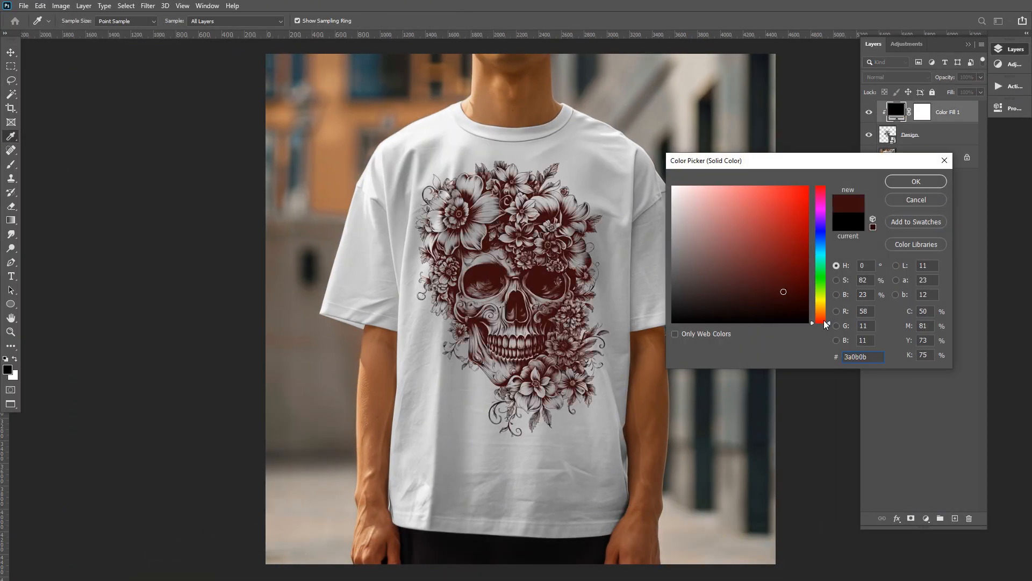
left_click_drag(826, 323, 858, 180)
left_click(916, 200)
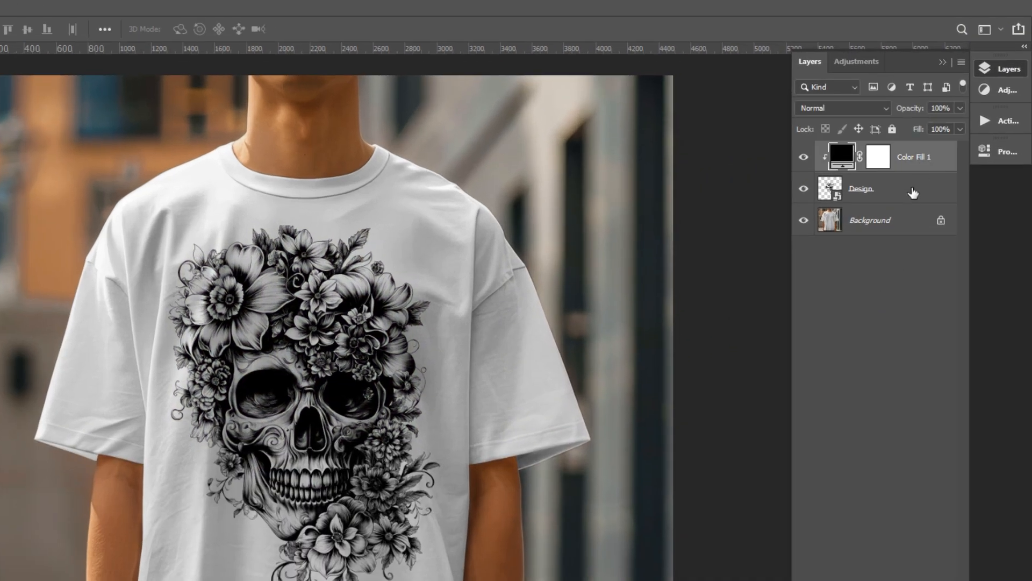
- Group the Color Fill 1 and Design layers and expand the new group
left_click(907, 198, "shift")
key("ctrl+g")
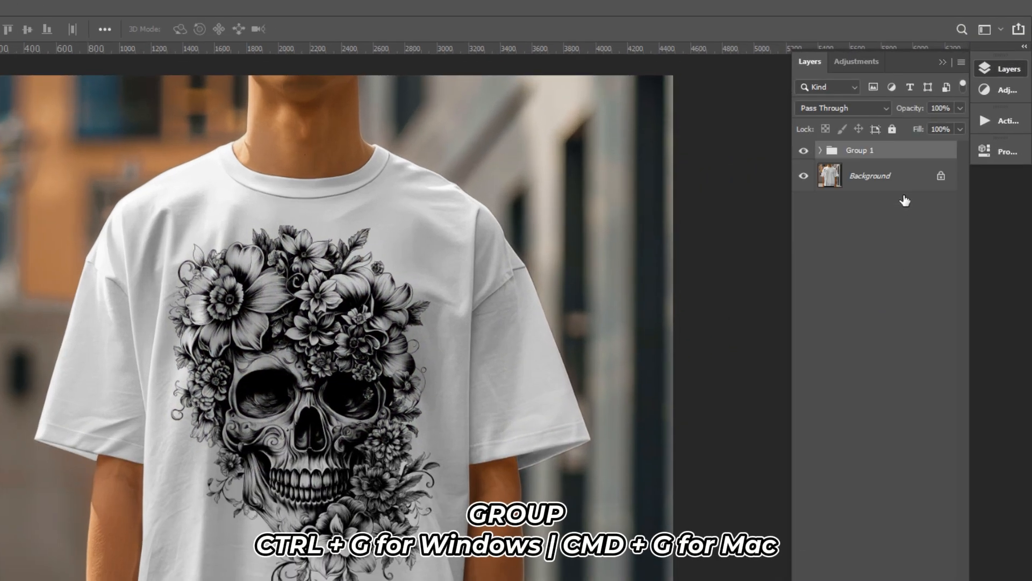
left_click(820, 150)
- Apply a Displace filter to the Design layer with horizontal and vertical scale 15 and the Displacement Map file, and set its blend mode to Multiply
left_click(907, 217)
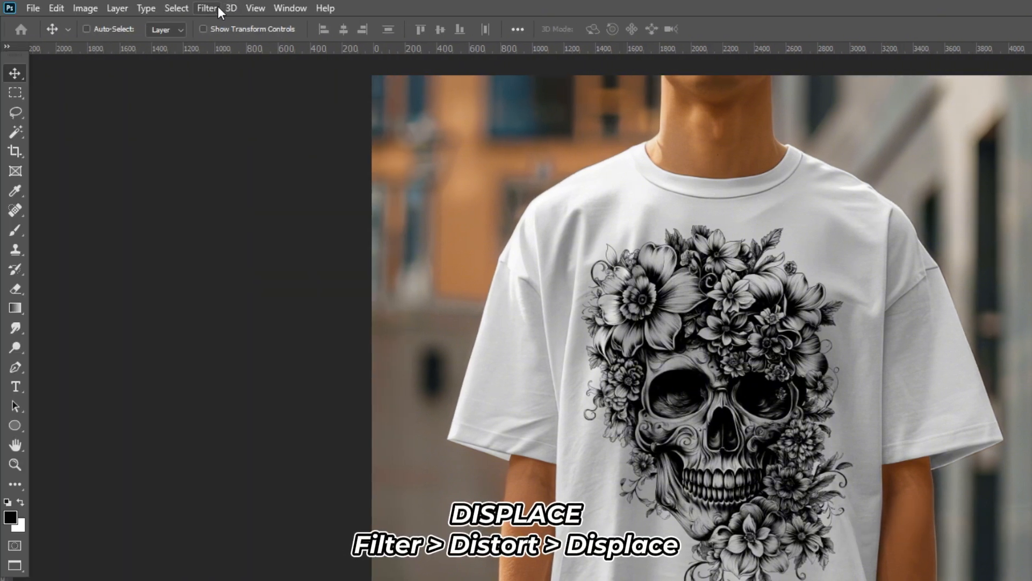
left_click(207, 8)
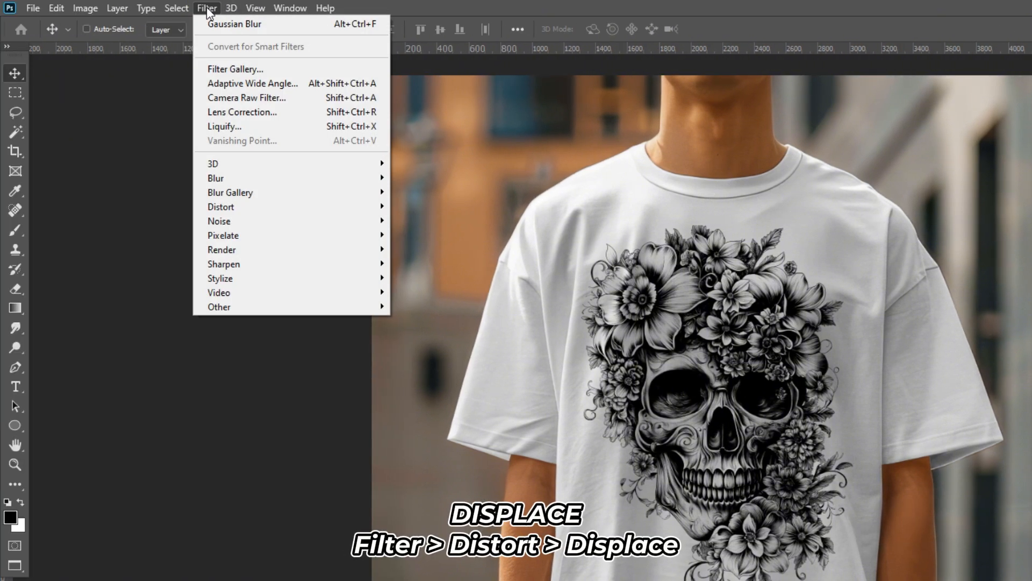
mouse_move(230, 207)
left_click(425, 209)
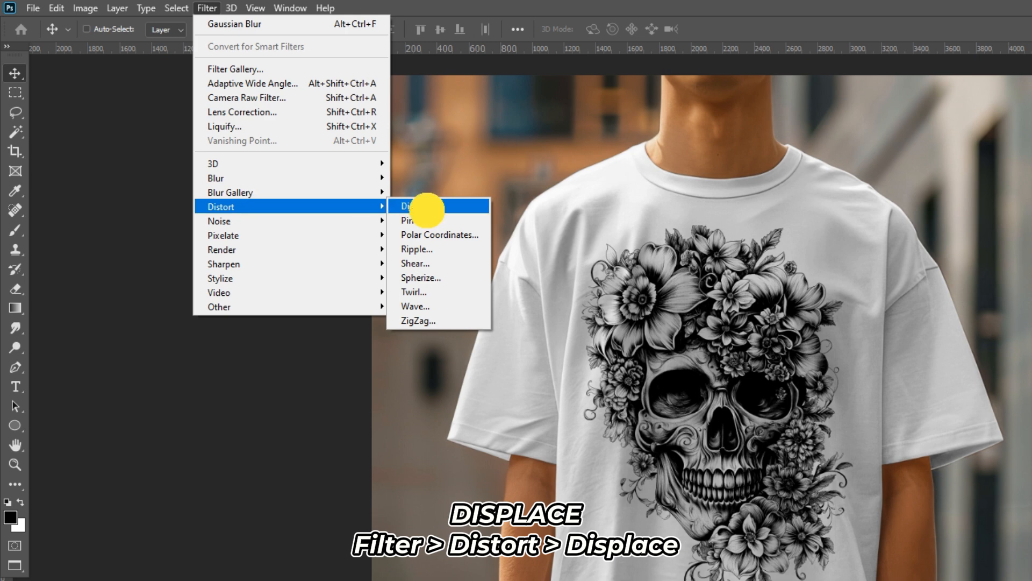
type("15")
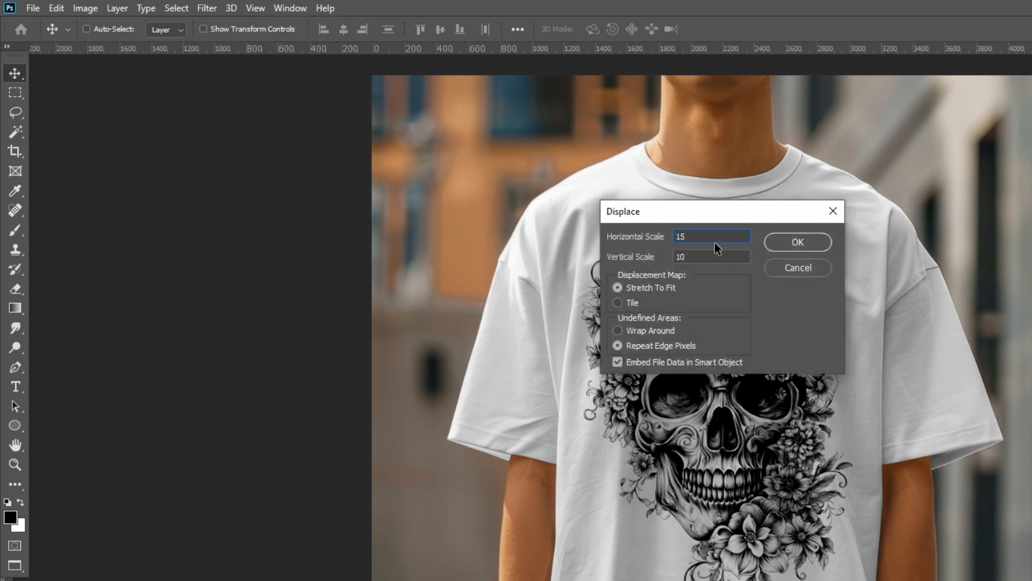
key("Tab")
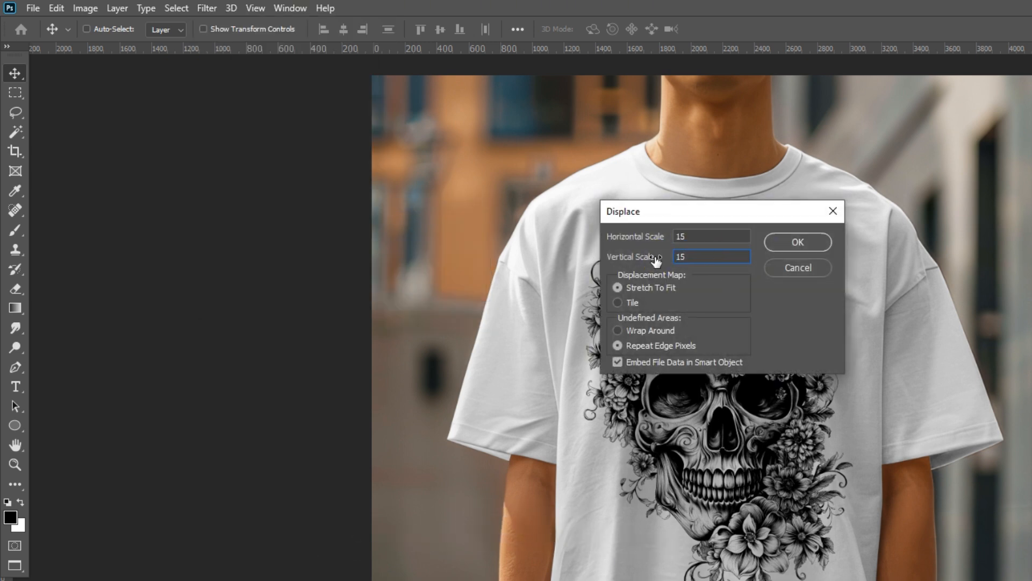
key("Return")
left_click(292, 124)
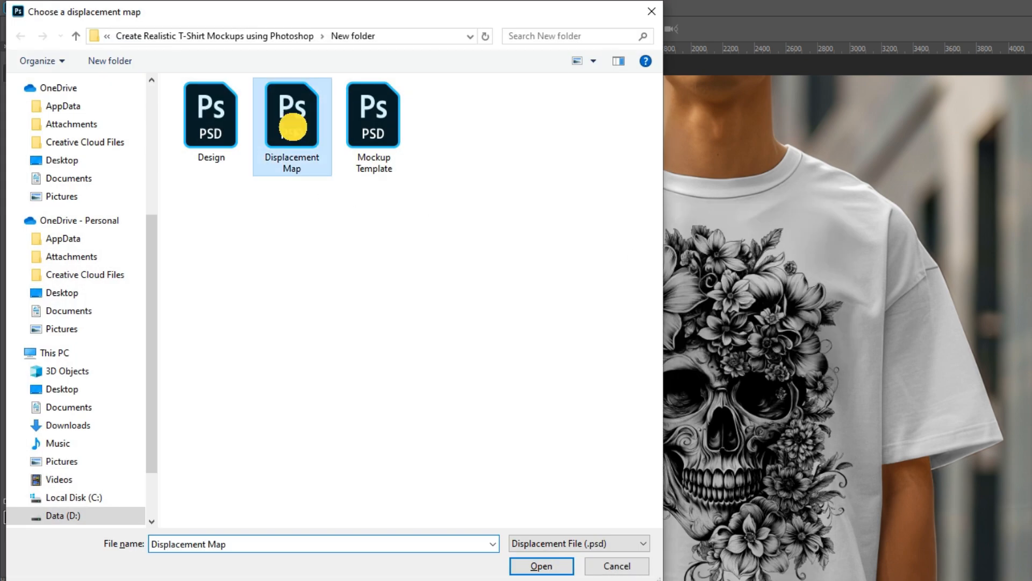
left_click(538, 565)
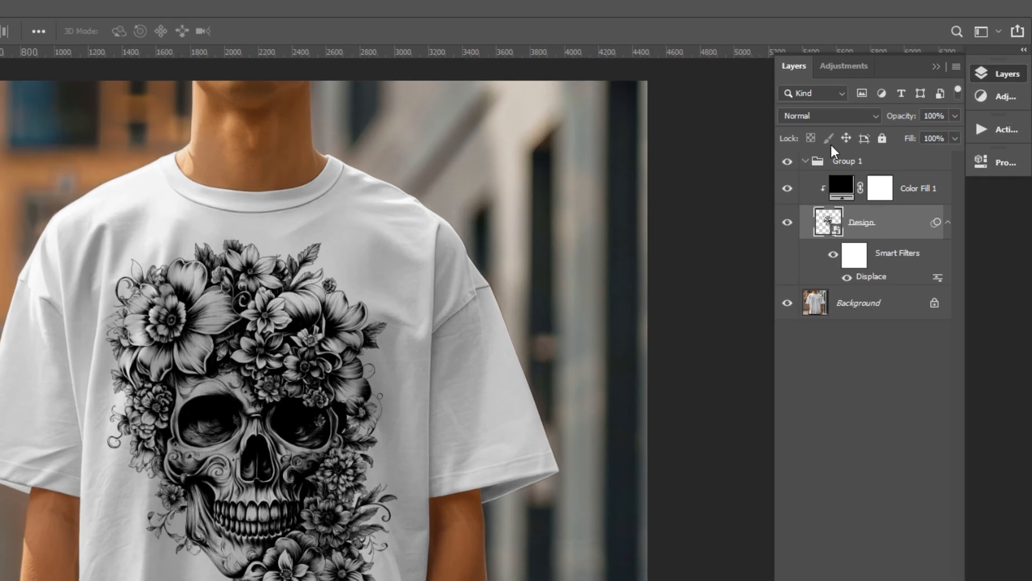
left_click(895, 76)
left_click(888, 120)
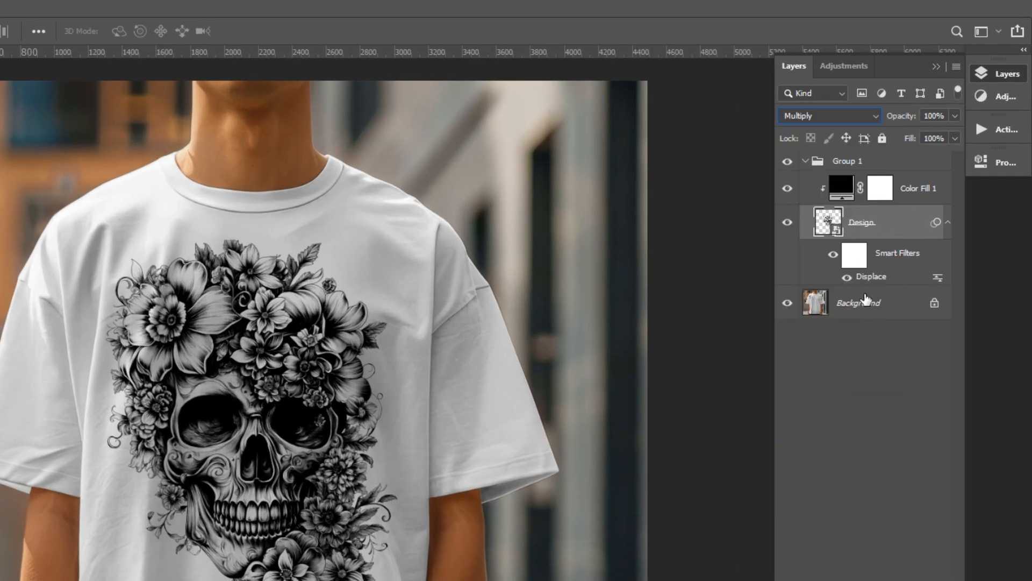
- Duplicate the Background layer and move the copy to the top of the layer stack, above Group 1
left_click(866, 304)
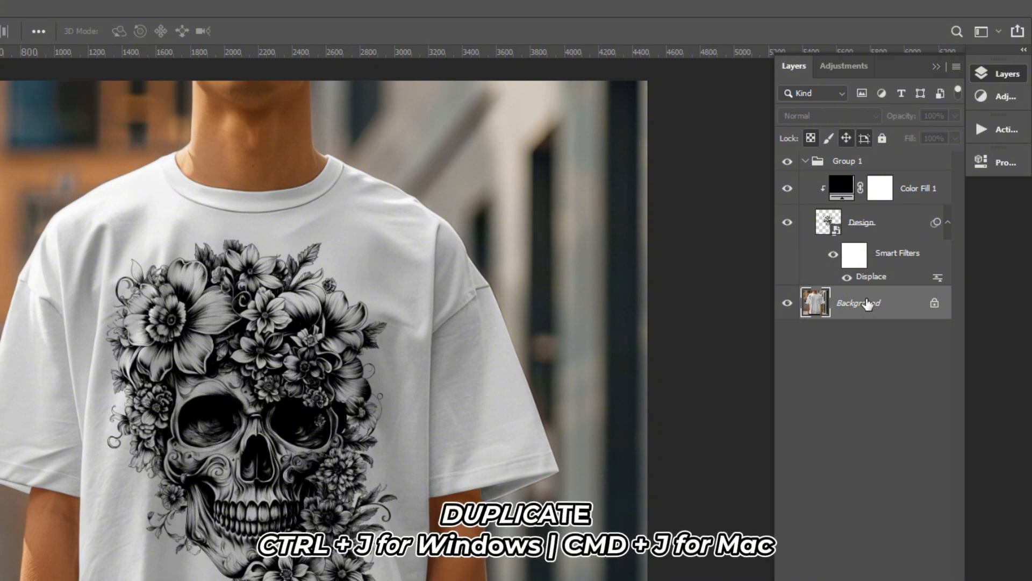
key("ctrl+j")
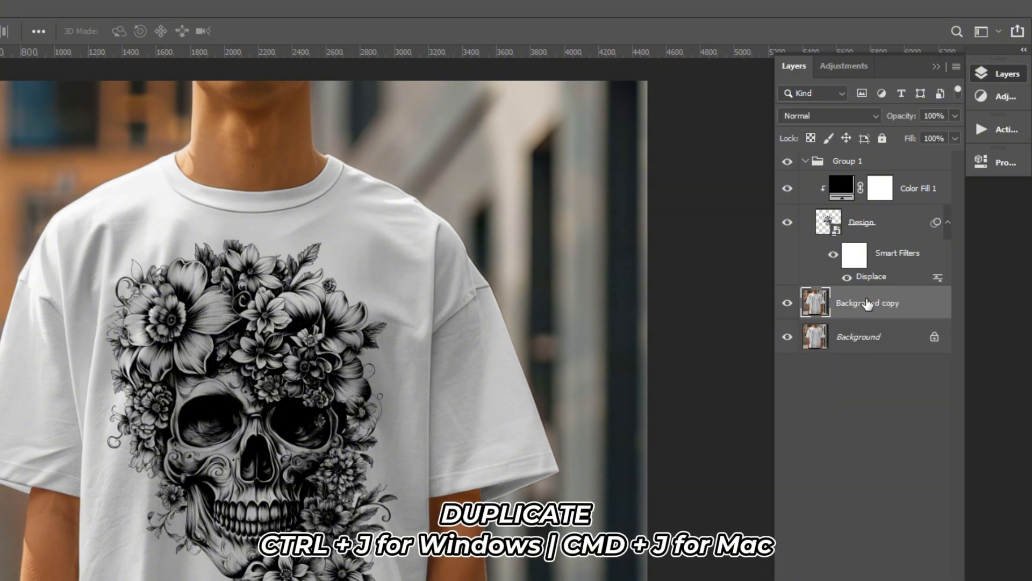
key("ctrl+shift+bracketright")
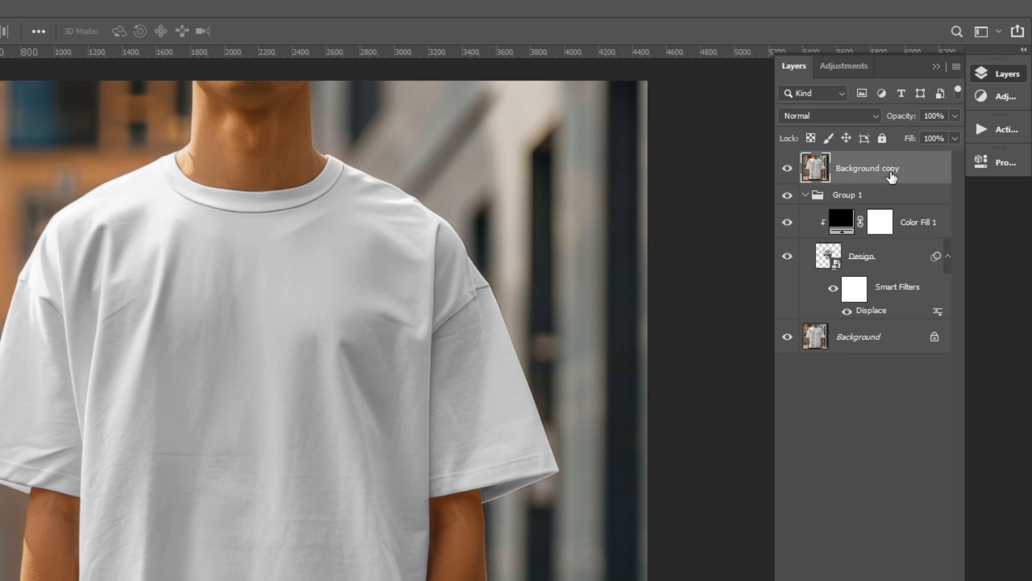
- Fully desaturate the Background copy with Hue/Saturation so the shirt photo becomes grayscale
key("ctrl+u")
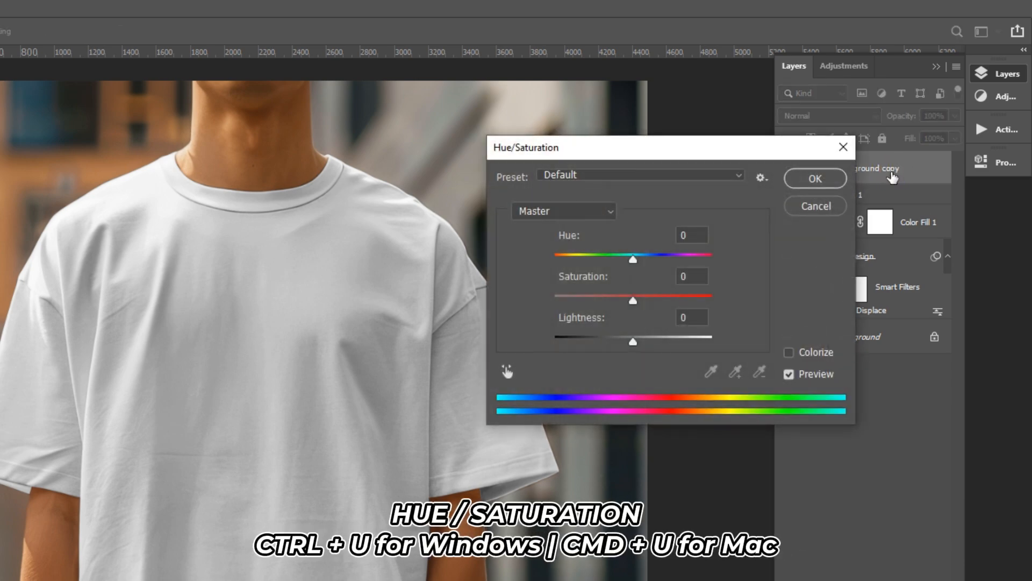
left_click_drag(620, 301, 517, 292)
left_click(815, 178)
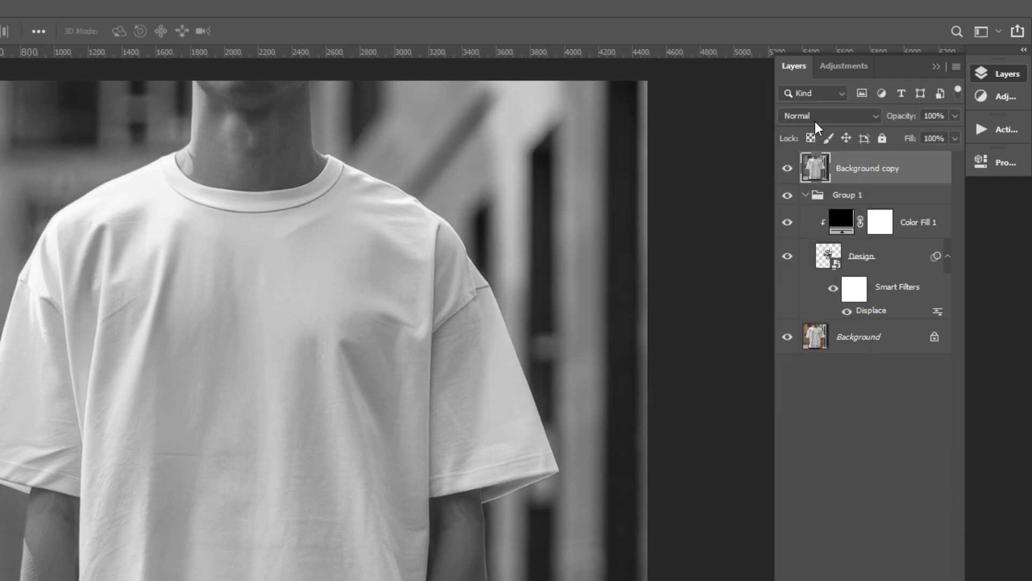
- Clip the grayscale Background copy to Group 1 in Hard Light blend mode and rename the layer Hard Light
left_click(818, 116)
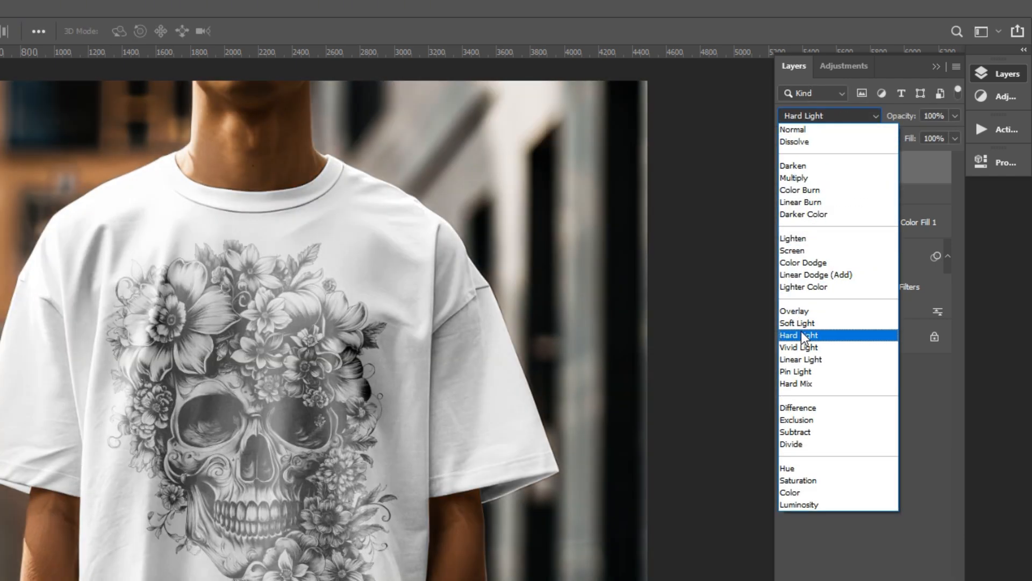
left_click(800, 333)
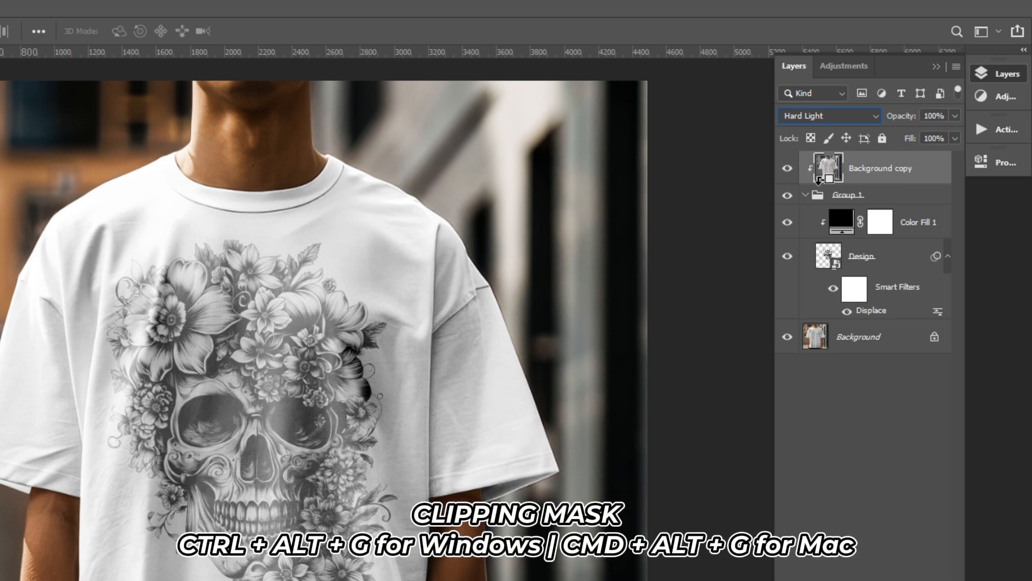
left_click(822, 183, "alt")
double_click(865, 168)
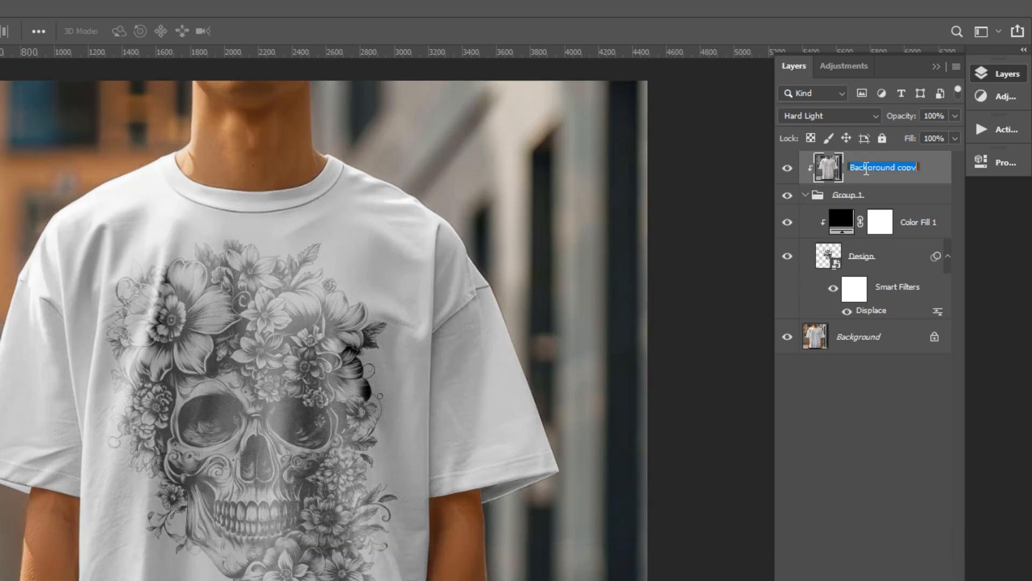
type("Hard Light")
key("Return")
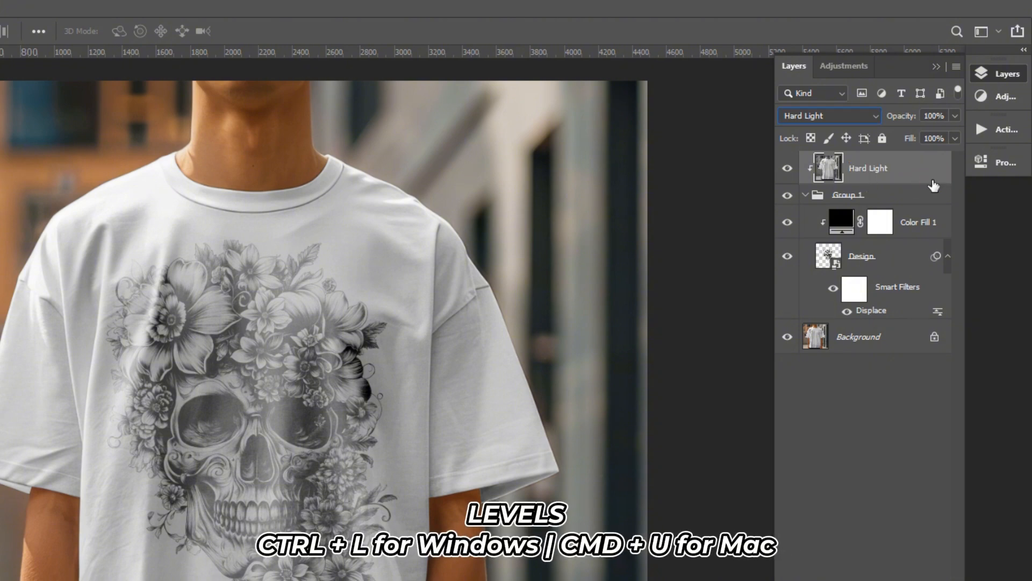
- Adjust the Hard Light layer's Levels, tuning shadows, midtones and highlights to deepen the blacks and strengthen the fabric folds on the design
key("ctrl+l")
left_click_drag(540, 438, 563, 438)
left_click_drag(762, 309, 749, 308)
left_click_drag(676, 308, 687, 307)
left_click_drag(559, 308, 570, 309)
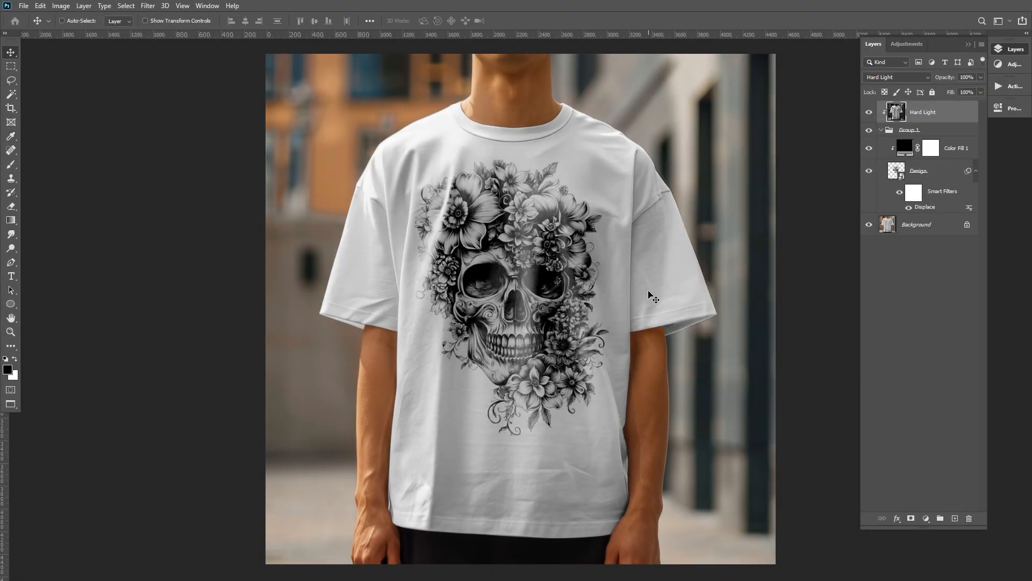
- Duplicate the Background layer again, move the copy above the Hard Light layer, and clip it to Group 1
key("ctrl+plus")
key("ctrl+plus")
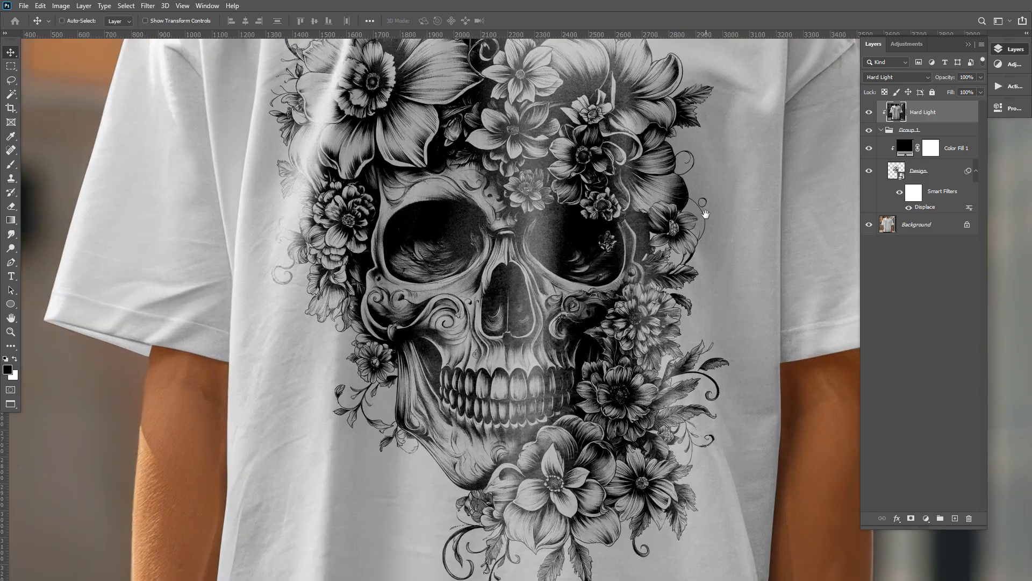
left_click_drag(705, 214, 684, 282)
left_click(926, 224)
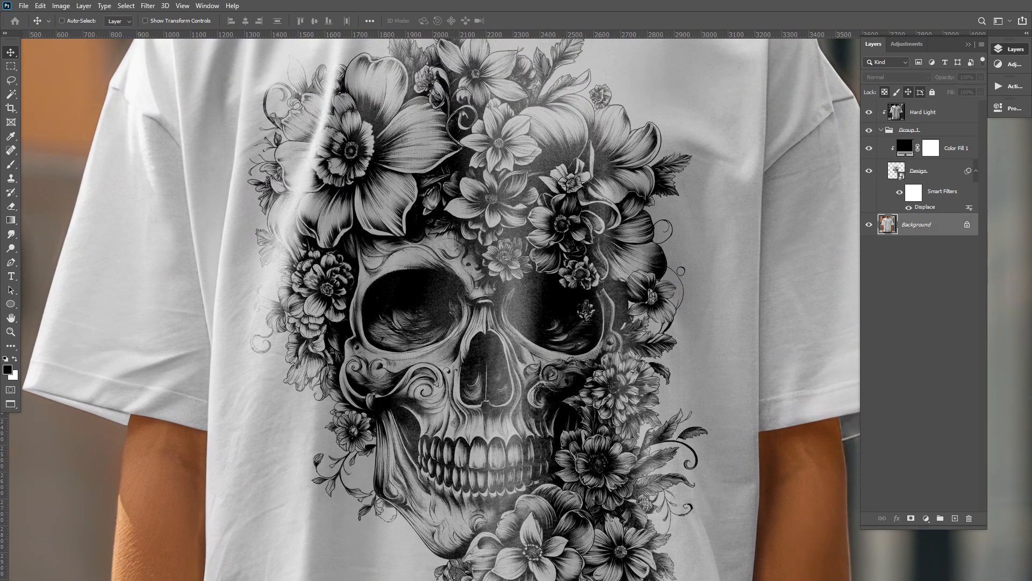
key("ctrl+j")
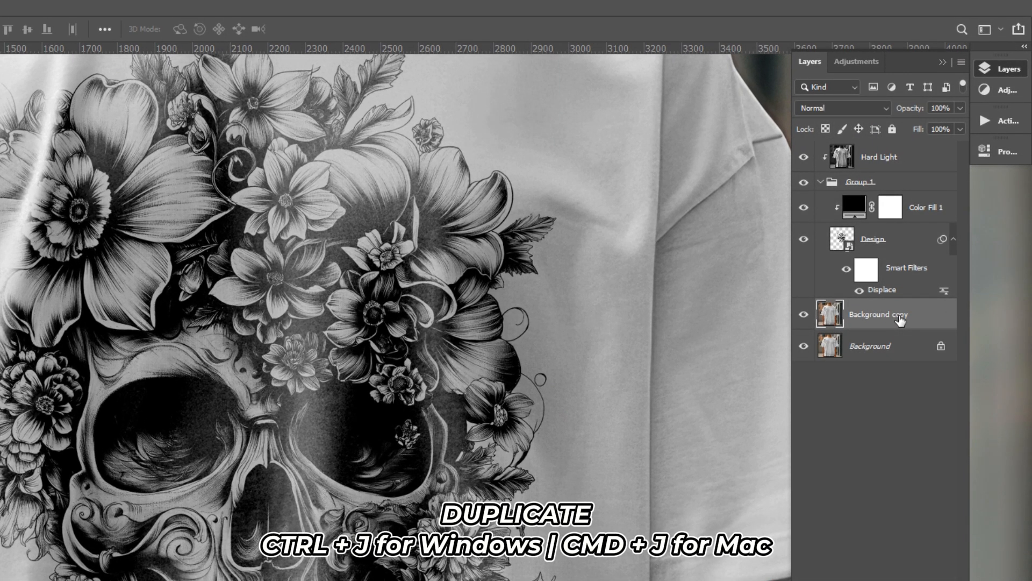
key("ctrl+shift+bracketright")
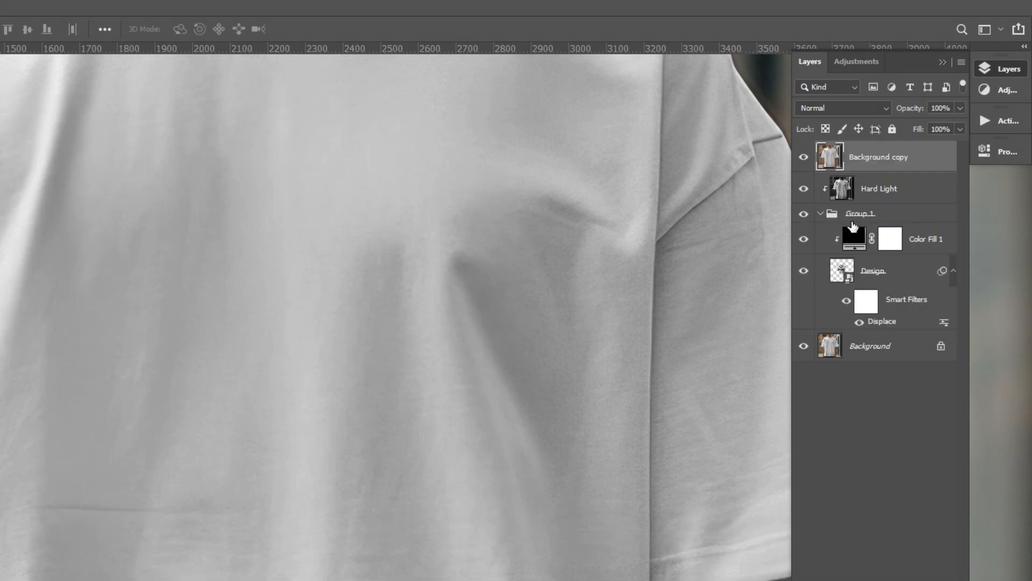
key("ctrl+alt+g")
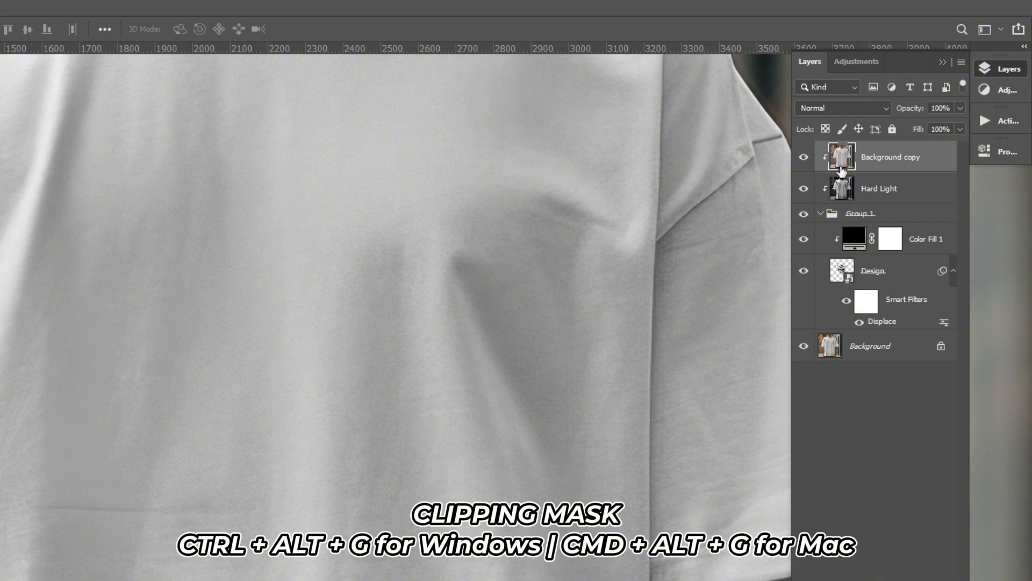
- Set the new Background copy's blend mode to Soft Light and fully desaturate it with Hue/Saturation
left_click(834, 110)
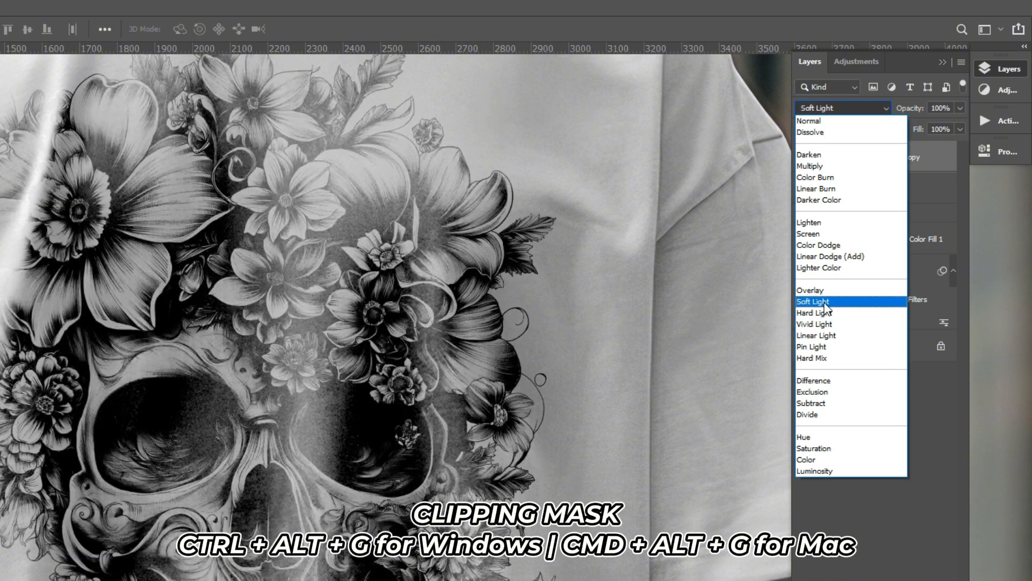
left_click(863, 298)
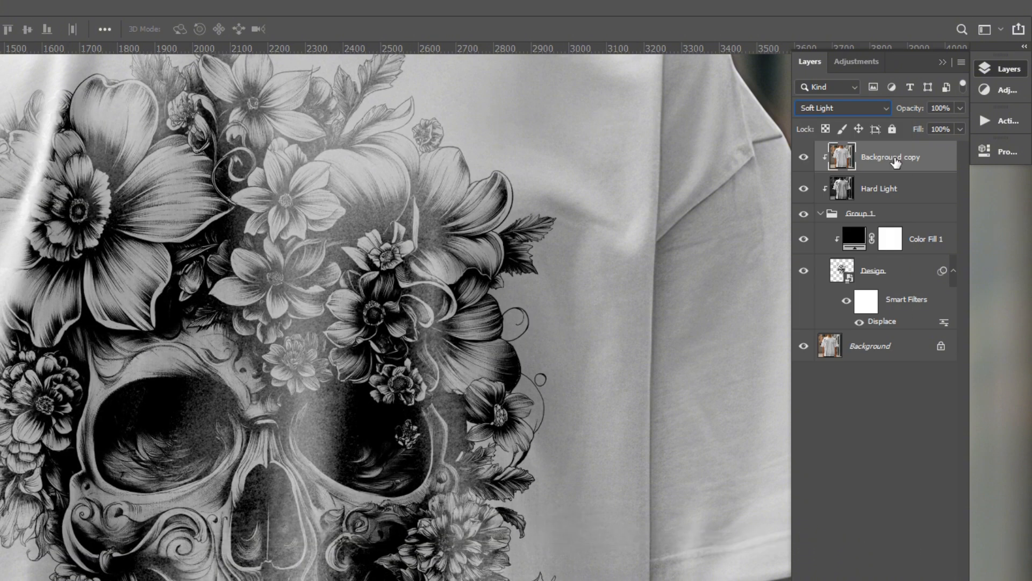
key("ctrl+u")
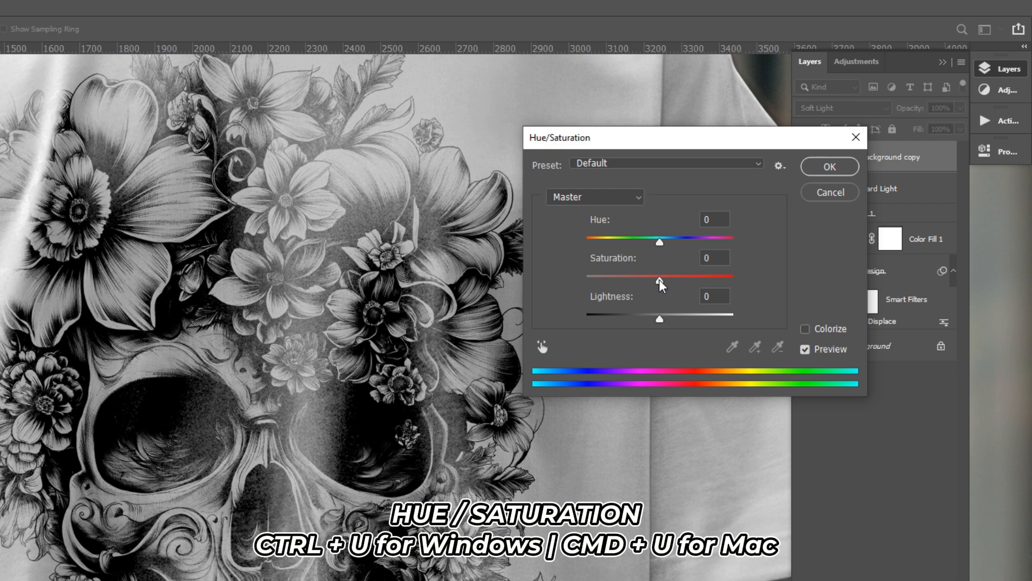
left_click_drag(659, 280, 511, 276)
left_click(824, 170)
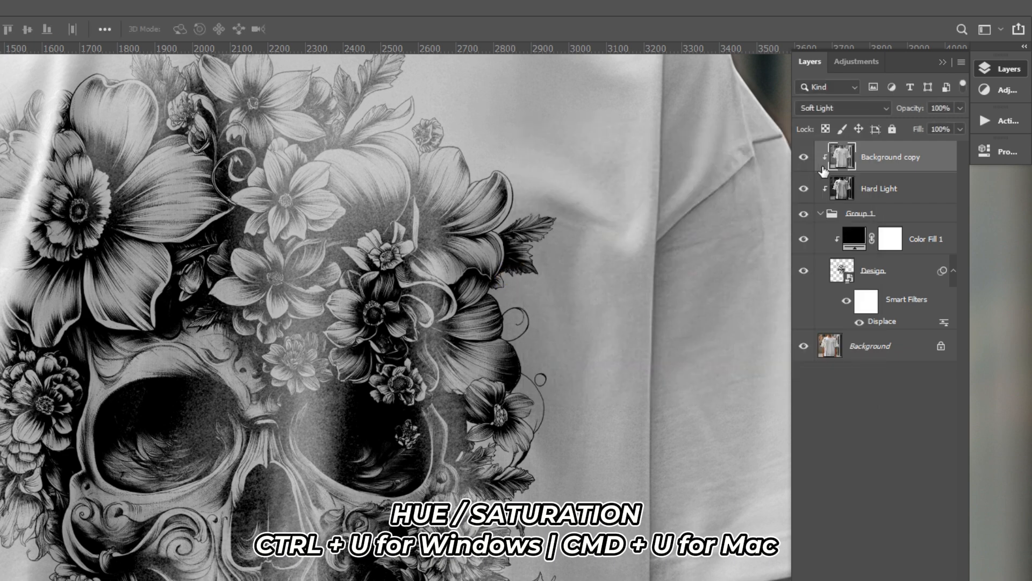
- Set the Background copy's input levels to 26, 0.35 and 220, compare the effect, and rename the layer Soft Light
key("ctrl+l")
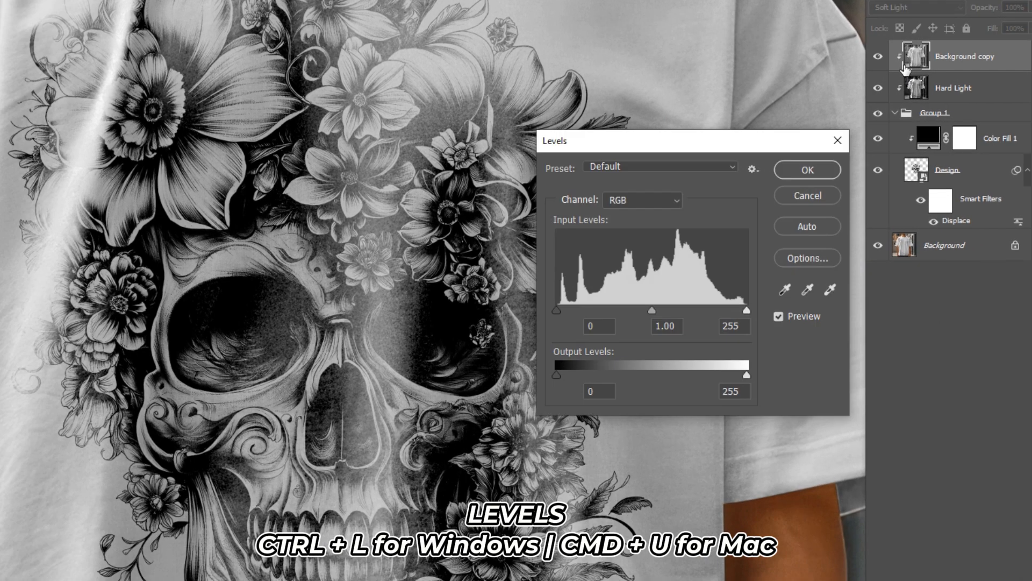
left_click_drag(652, 311, 720, 311)
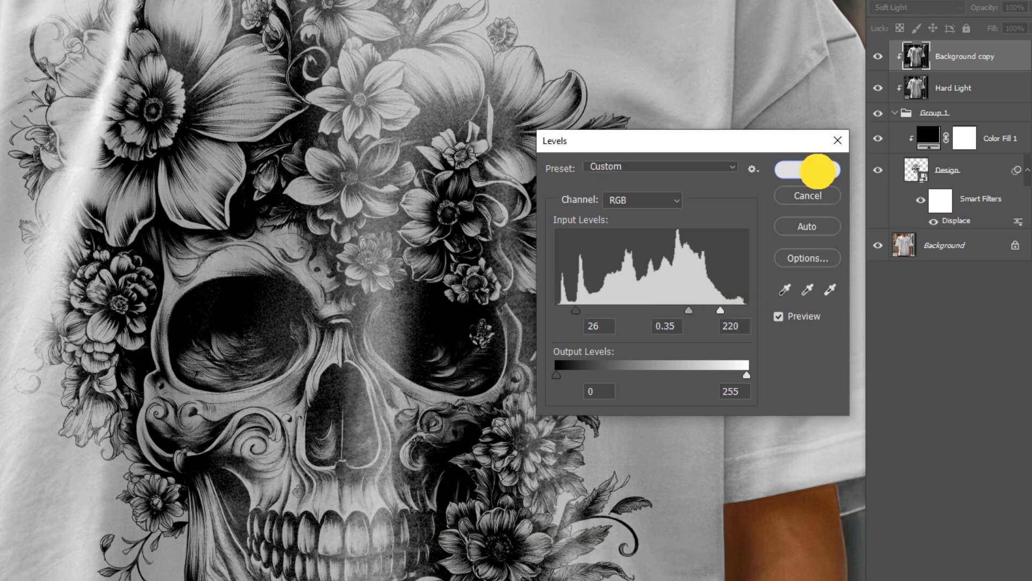
left_click(818, 171)
left_click(878, 57)
left_click(878, 56)
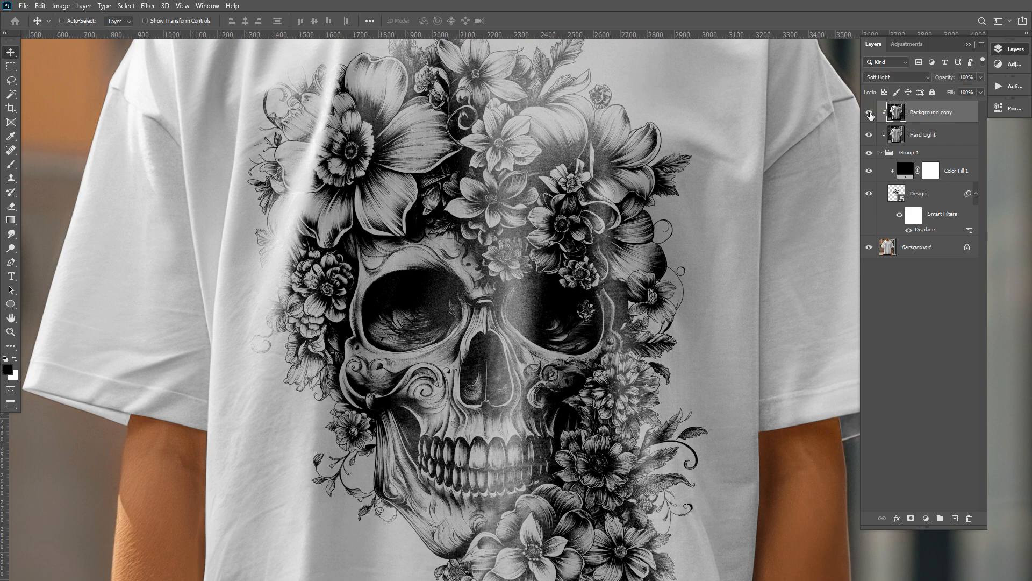
key("ctrl+0")
double_click(933, 112)
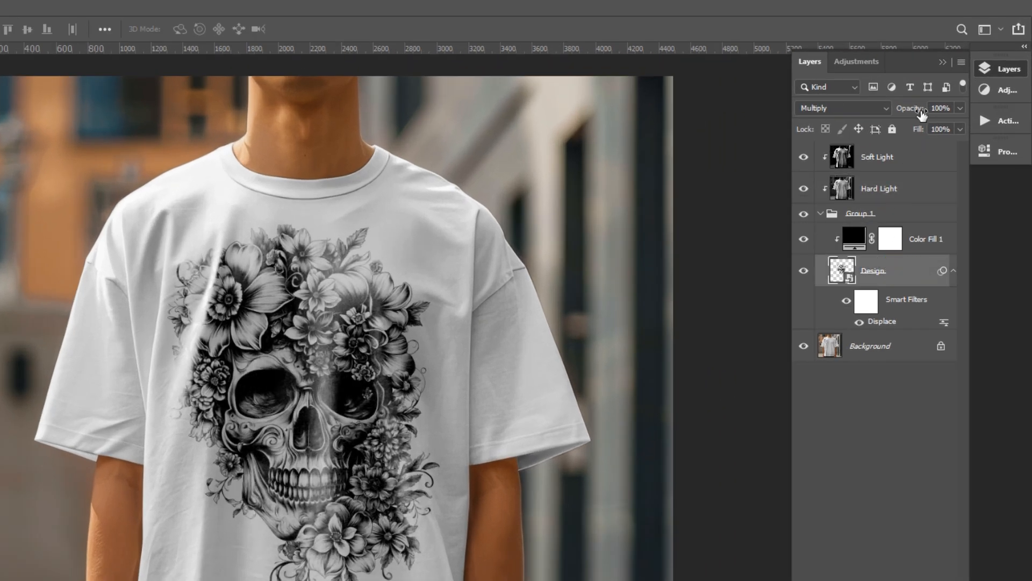
- Lower the Design layer's opacity to 85% and deselect all layers
left_click(959, 108)
left_click_drag(959, 124, 952, 126)
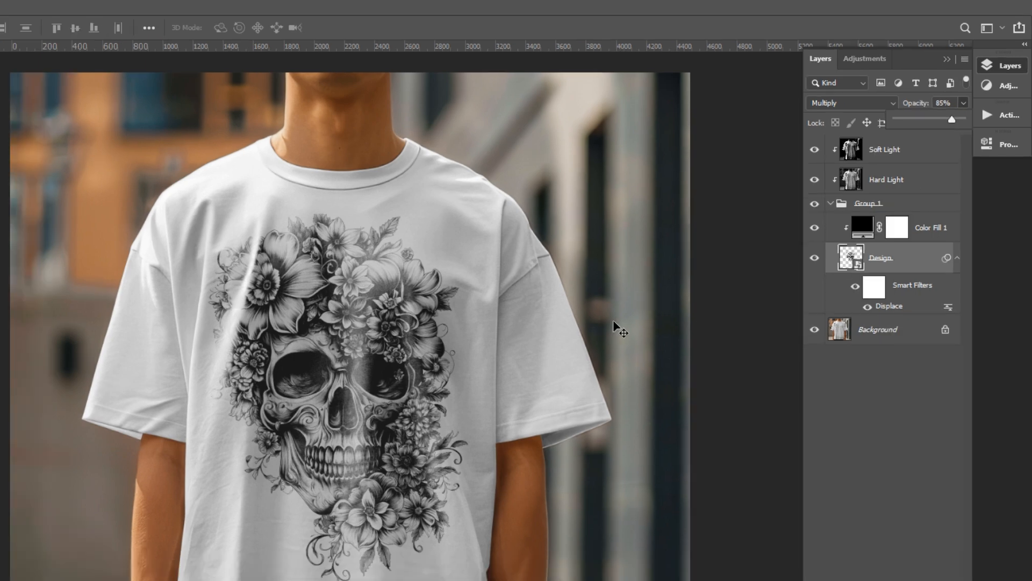
left_click(598, 345)
left_click(933, 376)
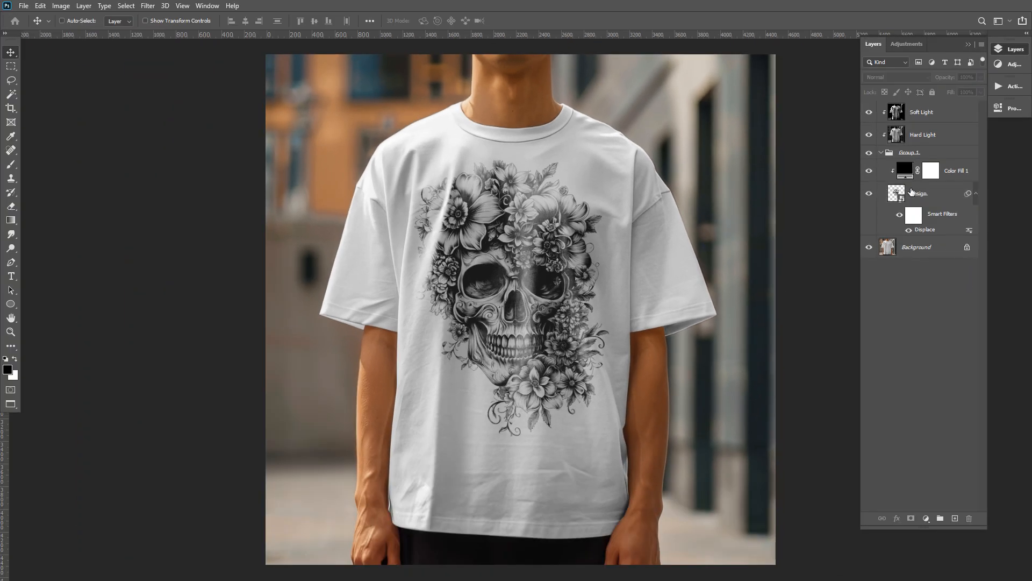